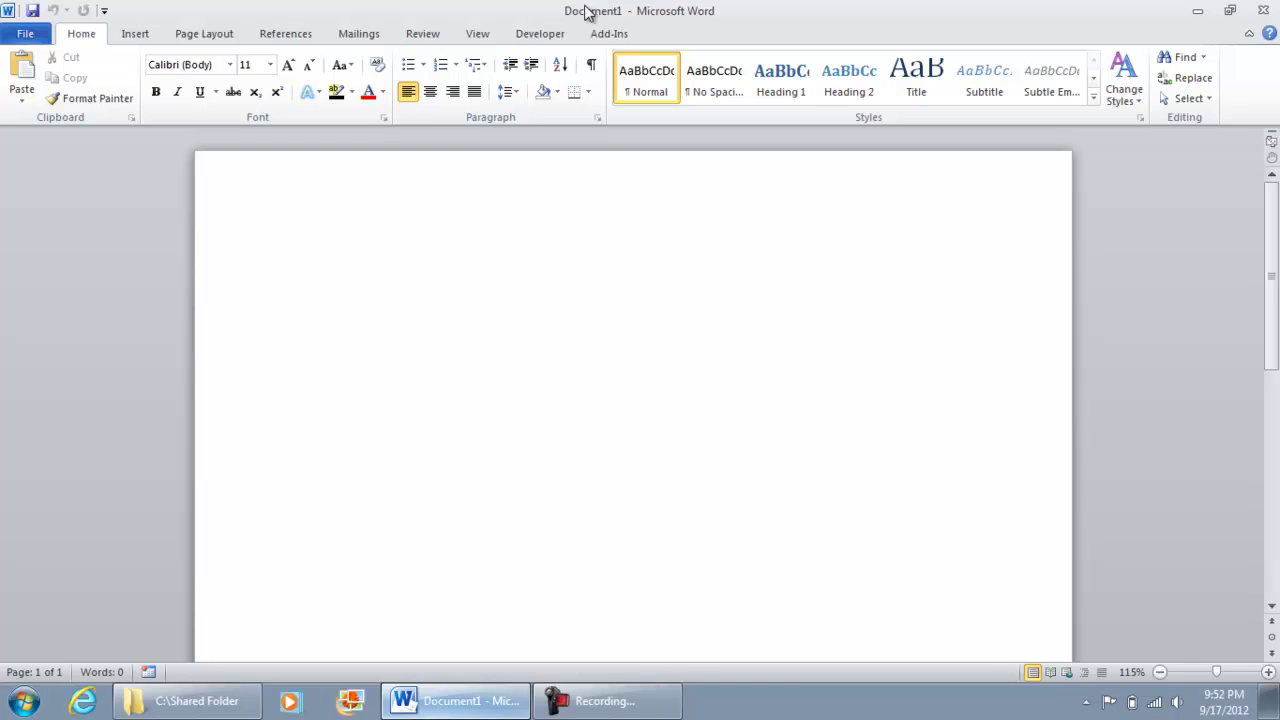
# Add a '(Company Logo)' line with a centred, bold 14-pt 'Customer Satisfaction Survey' title below it.
pyautogui.write('(Company L')
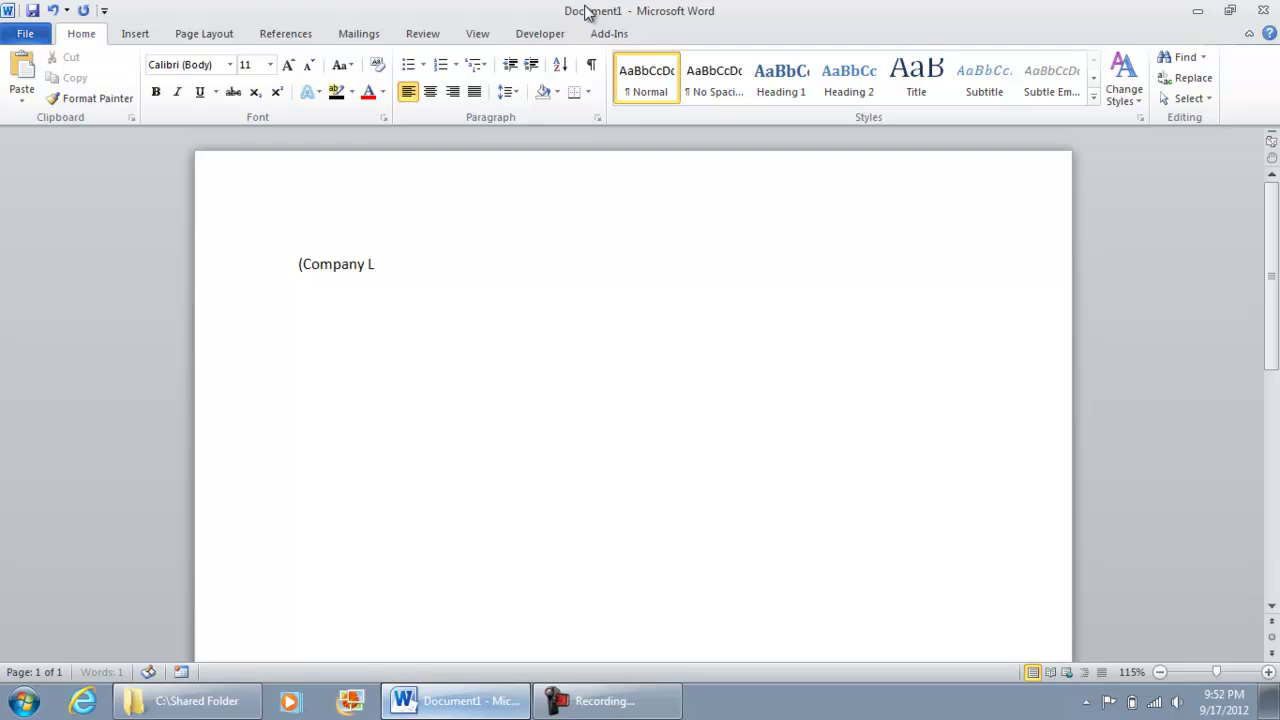
pyautogui.write('ogo)')
pyautogui.press('Return')
pyautogui.press('Return')
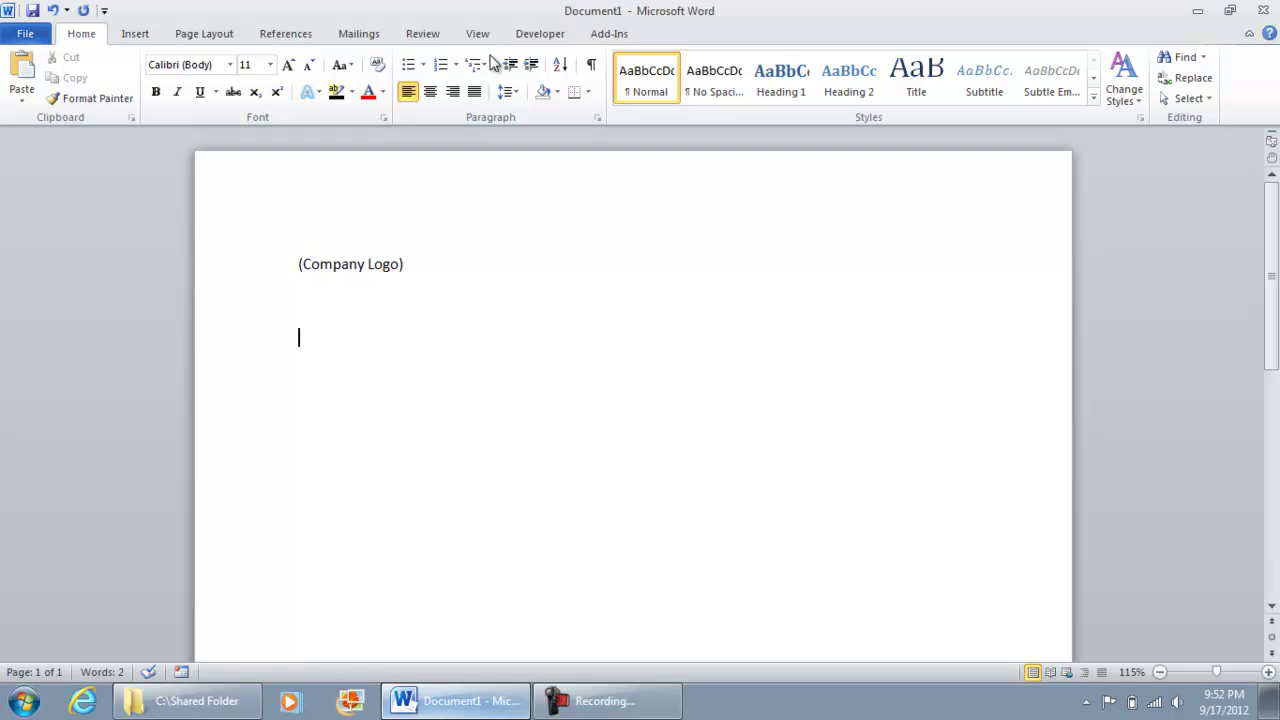
pyautogui.click(431, 92)
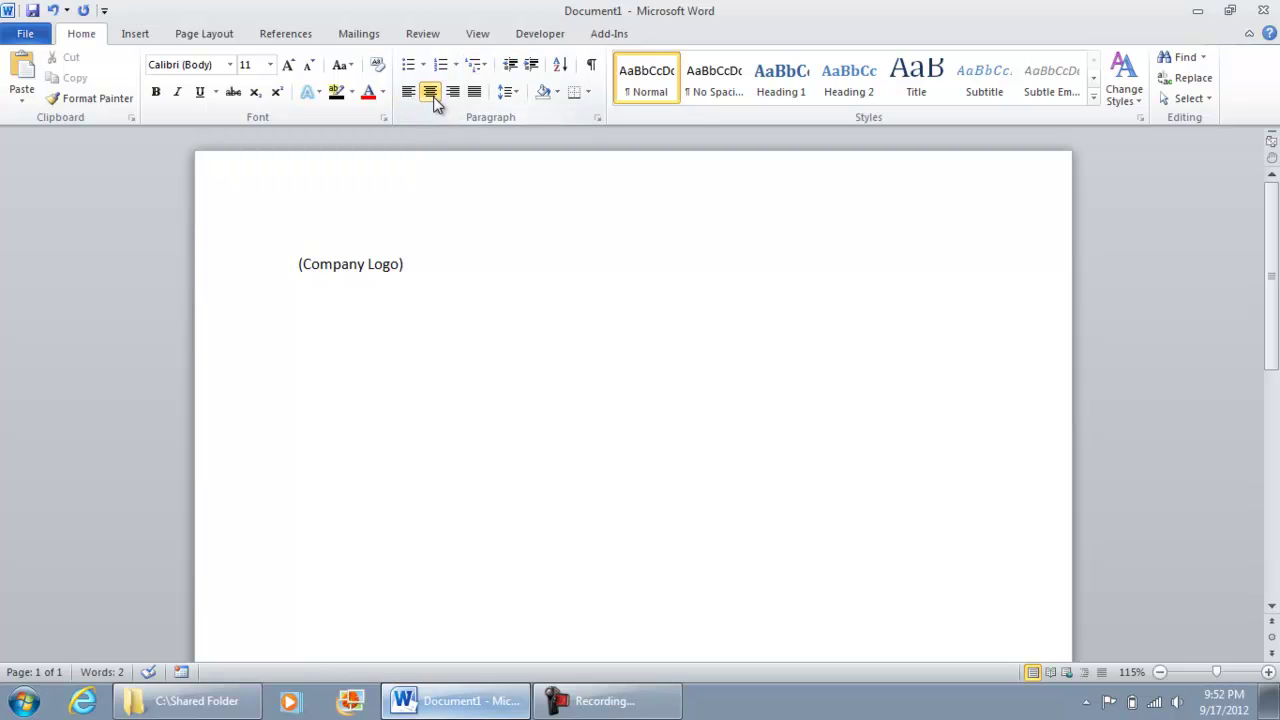
pyautogui.write('Customer Sa')
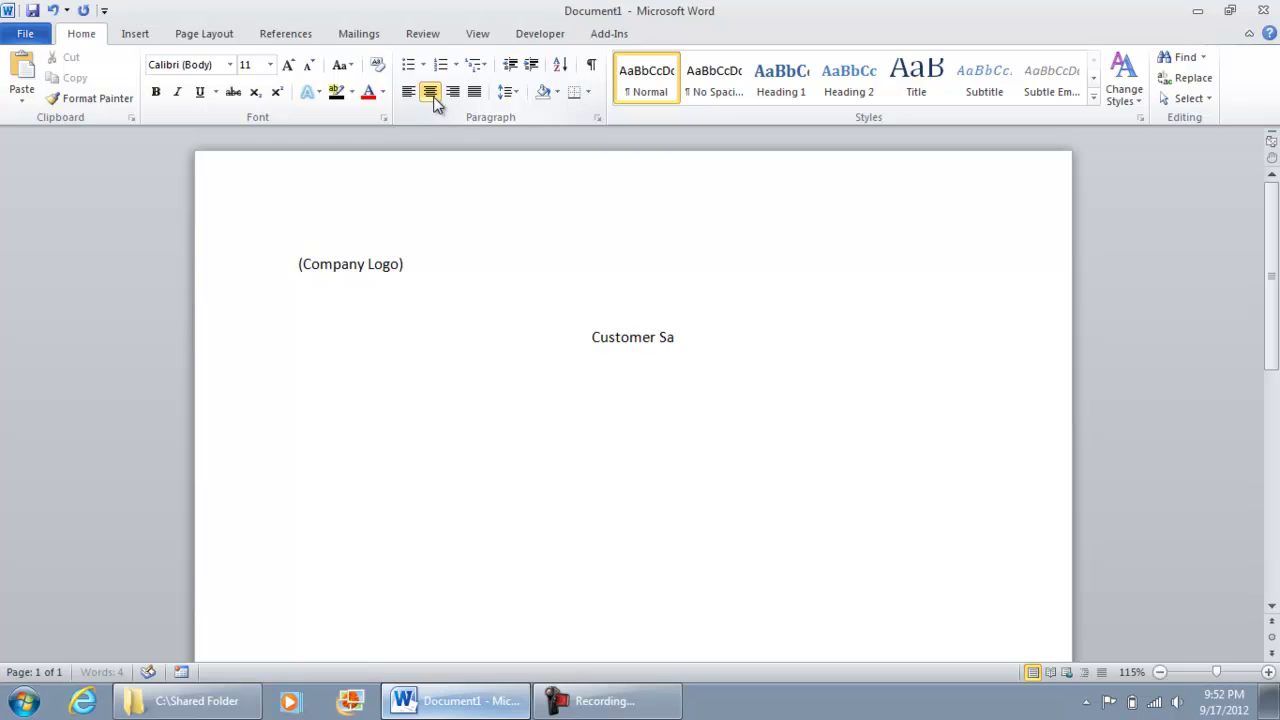
pyautogui.write('tisfaction Su')
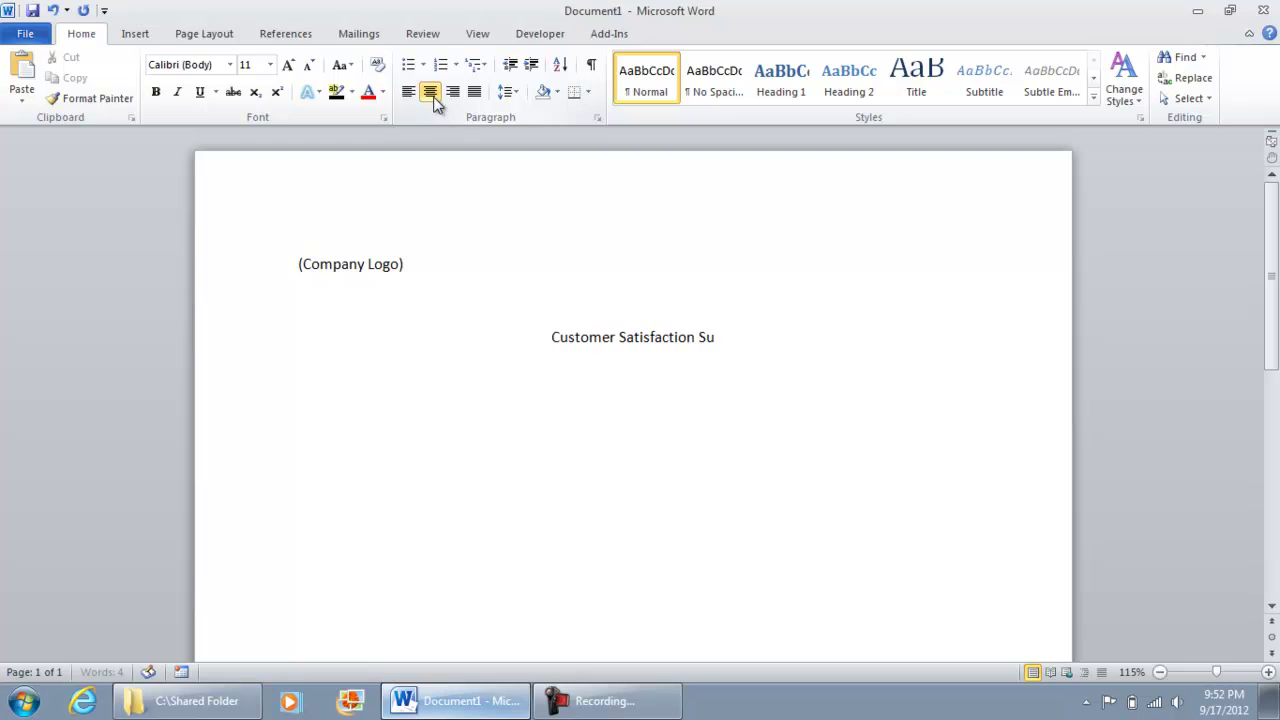
pyautogui.write('rvey')
pyautogui.moveTo(766, 337); pyautogui.dragTo(563, 338)
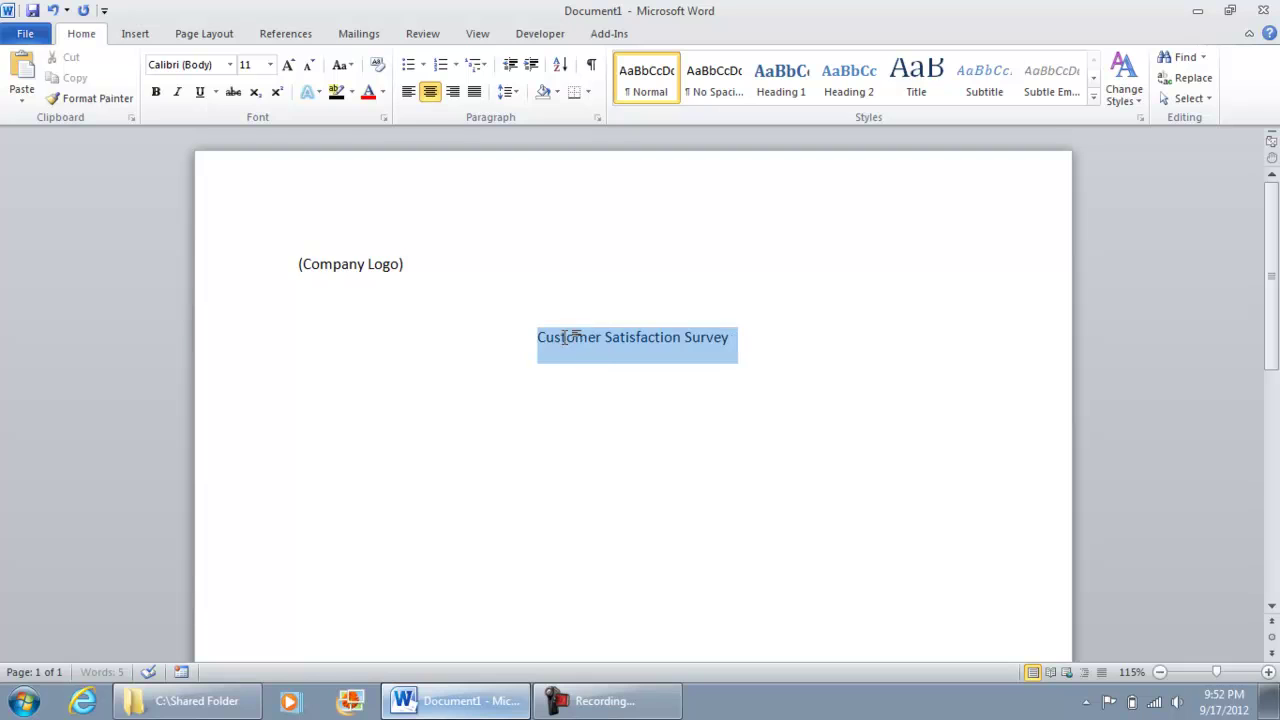
pyautogui.hotkey('ctrl', 'b')
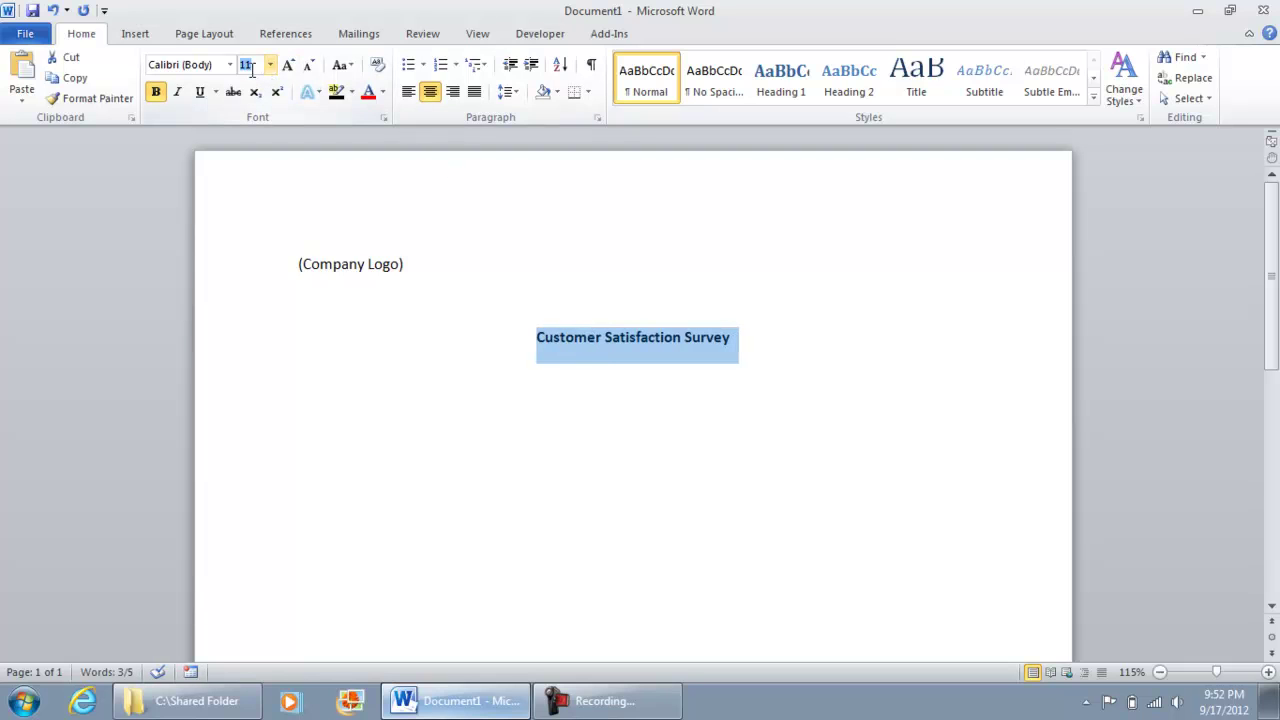
pyautogui.click(252, 68)
pyautogui.write('14')
pyautogui.press('Return')
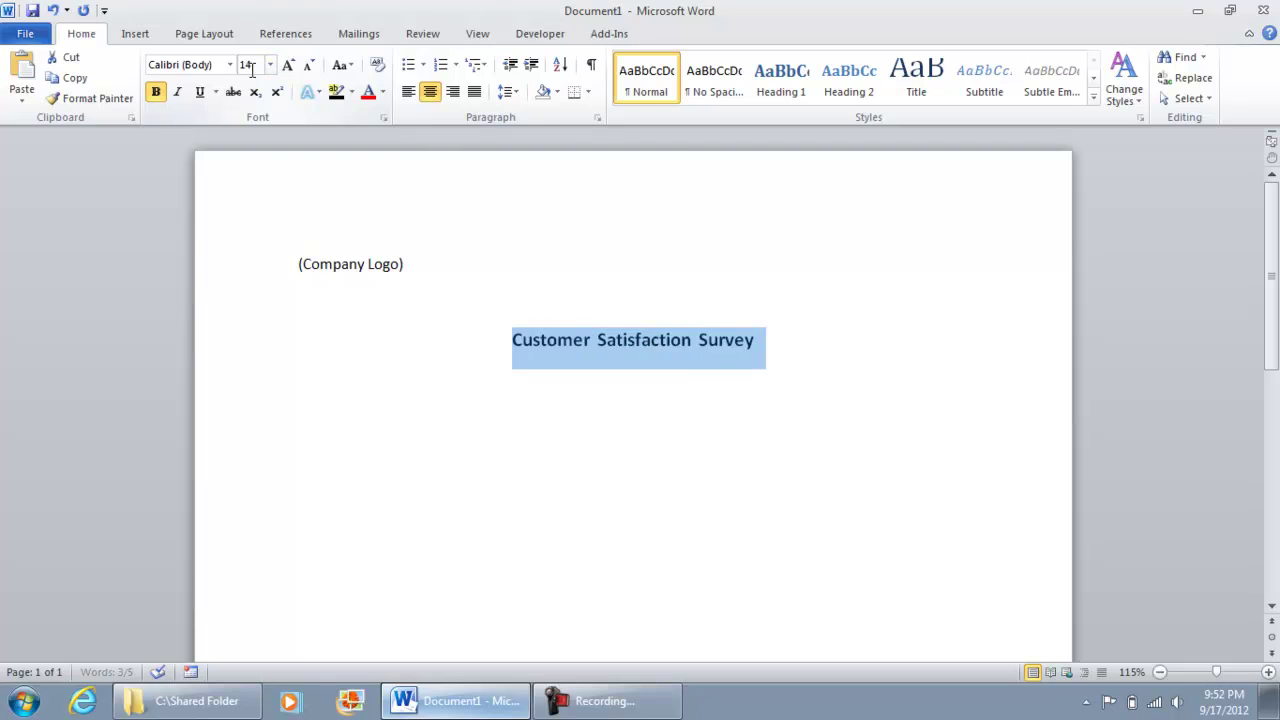
# Start a new centred line below the title at 12-point size.
pyautogui.click(835, 366)
pyautogui.press('Return')
pyautogui.press('Return')
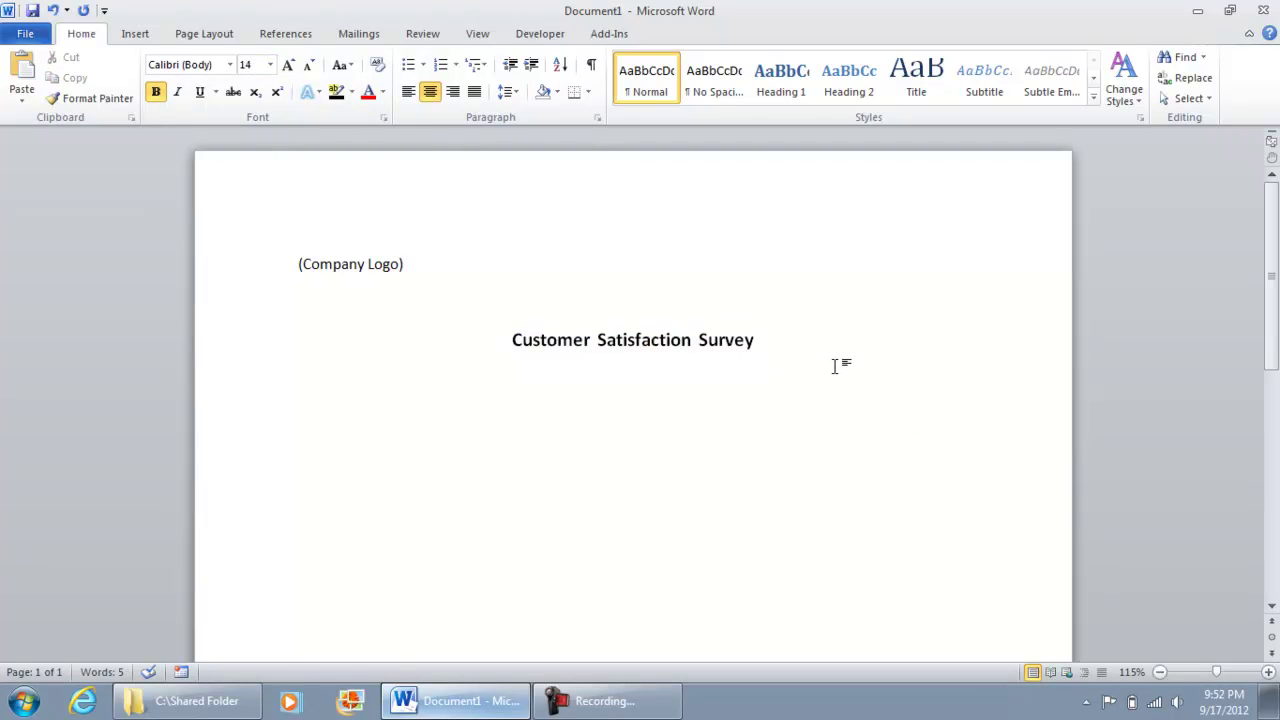
pyautogui.click(252, 67)
pyautogui.write('12')
pyautogui.press('Return')
# Insert a 1x3 table and type 'Customer Service Questions' in its first row.
pyautogui.click(134, 34)
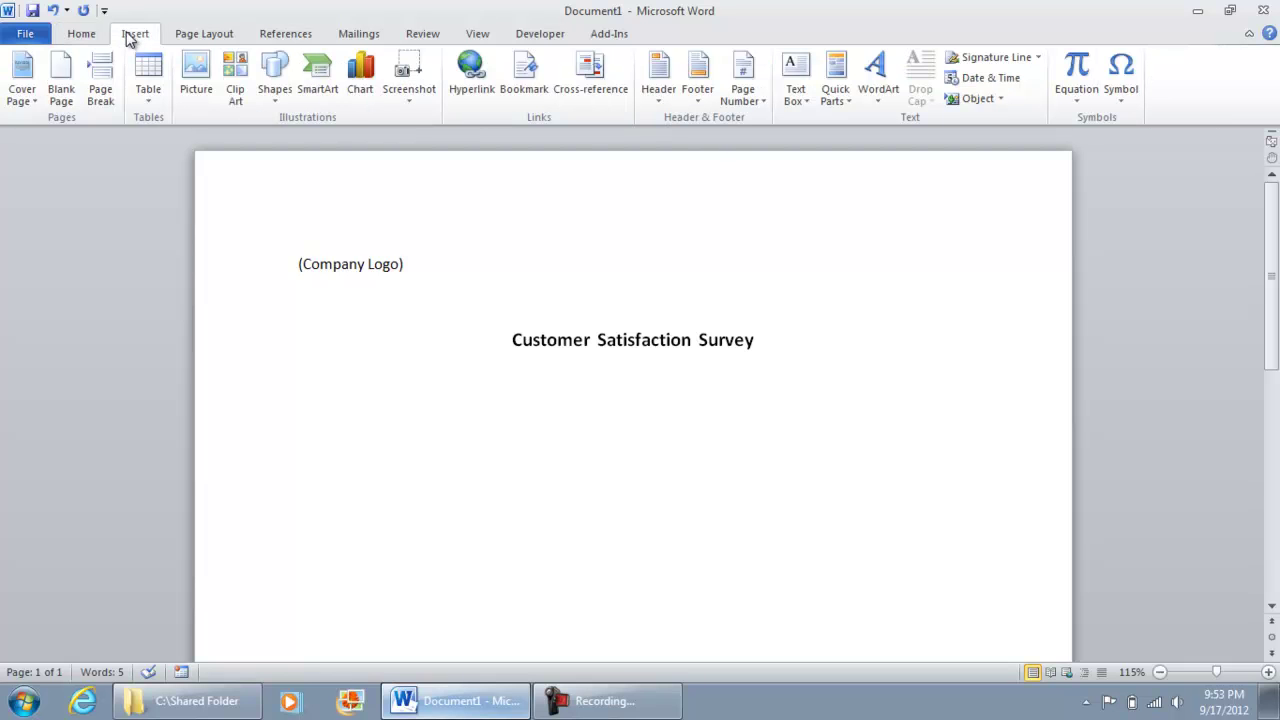
pyautogui.click(148, 85)
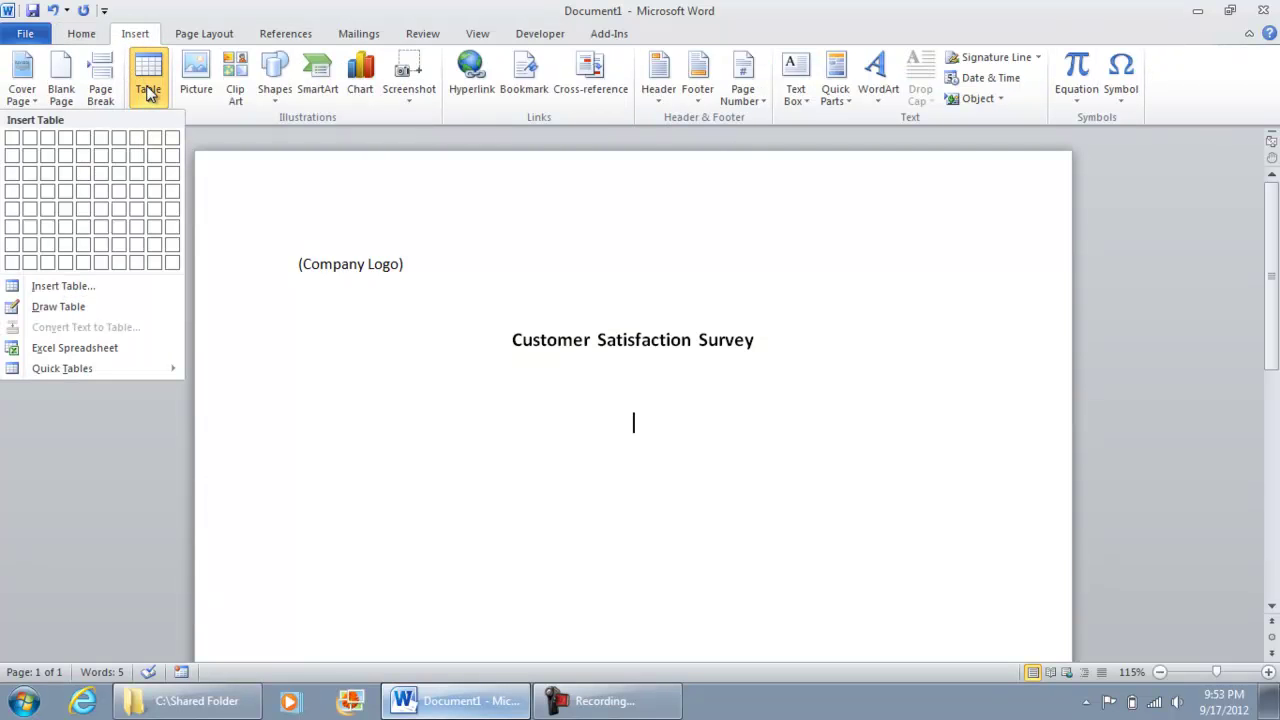
pyautogui.click(14, 176)
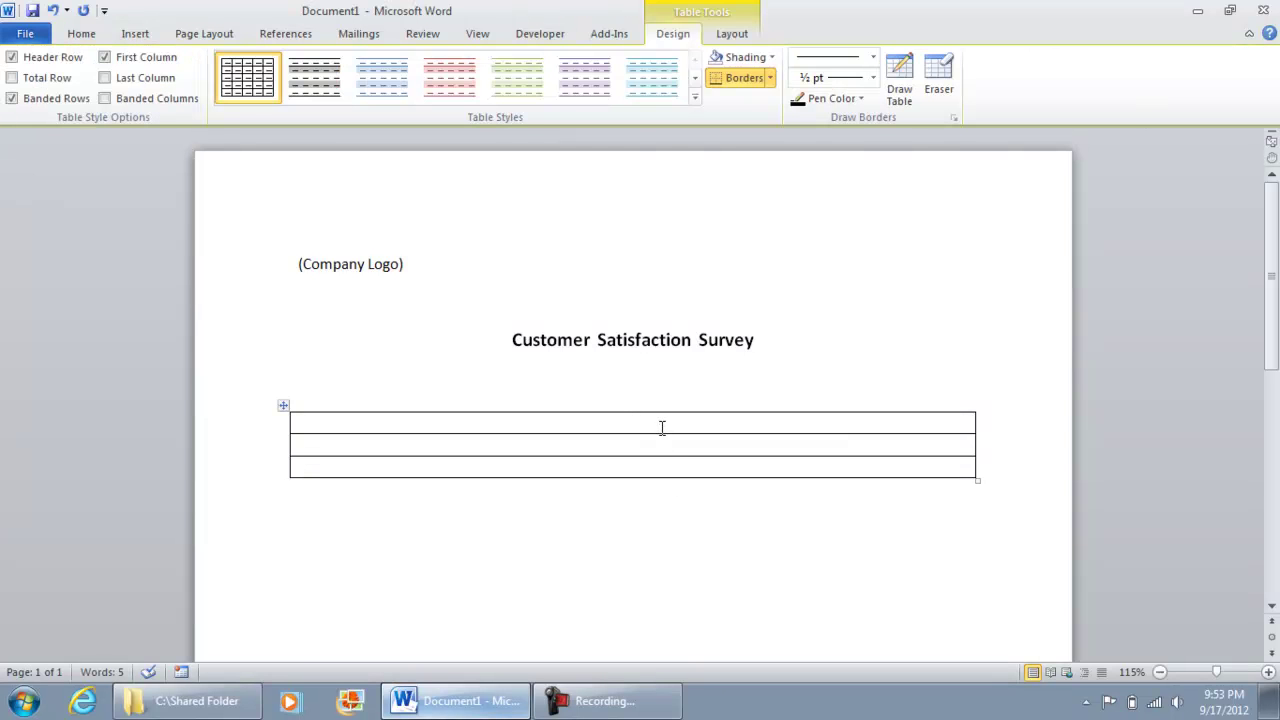
pyautogui.write('Customer Serv')
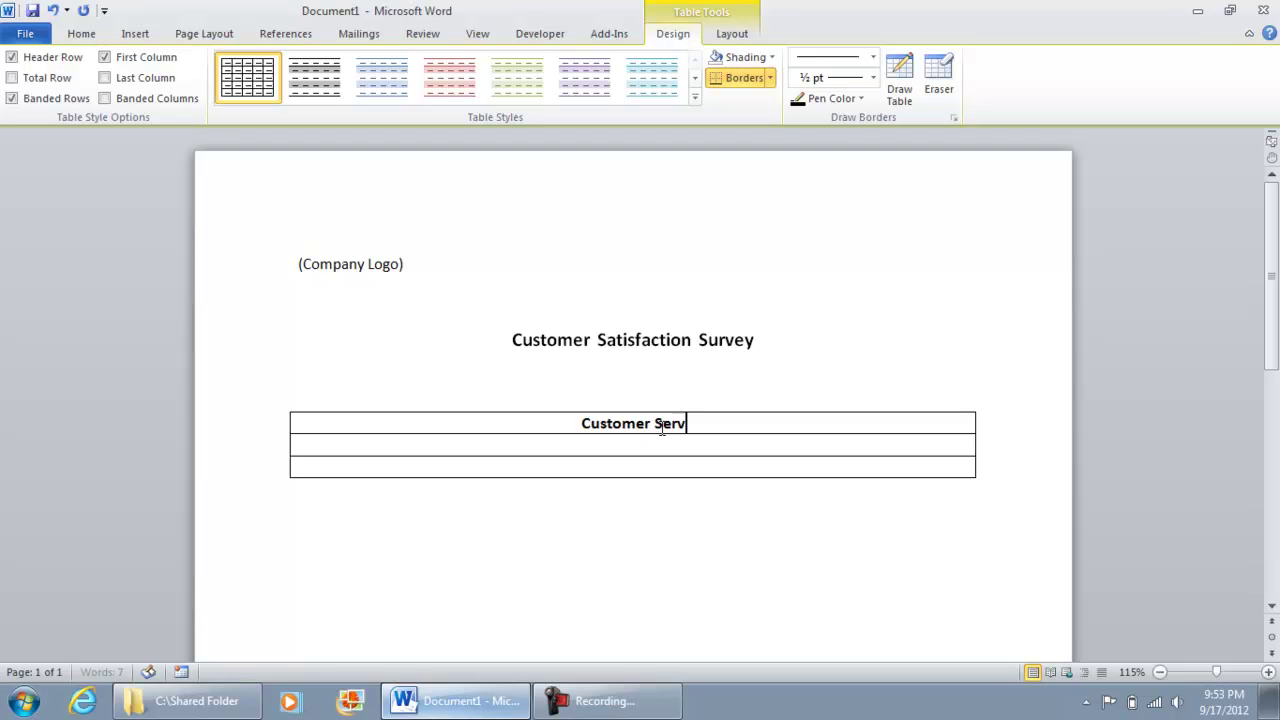
pyautogui.write('ice Questions')
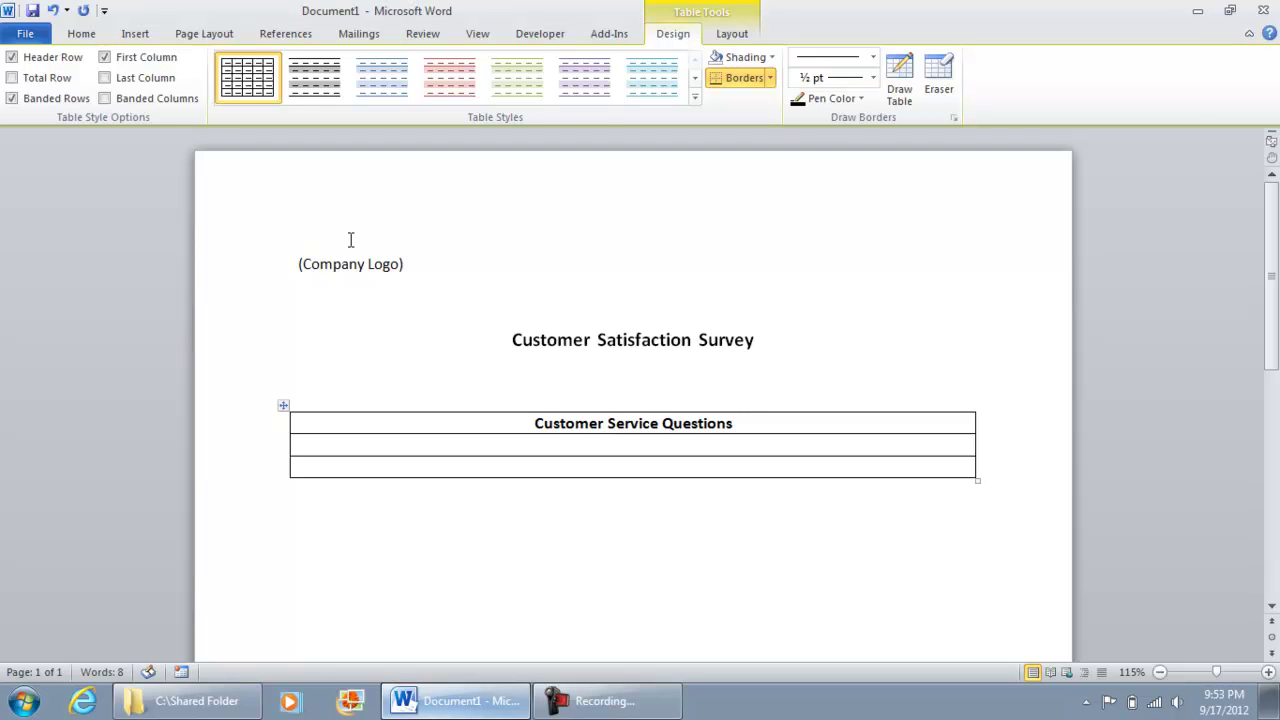
# Shade the 'Customer Service Questions' header row grey.
pyautogui.click(80, 37)
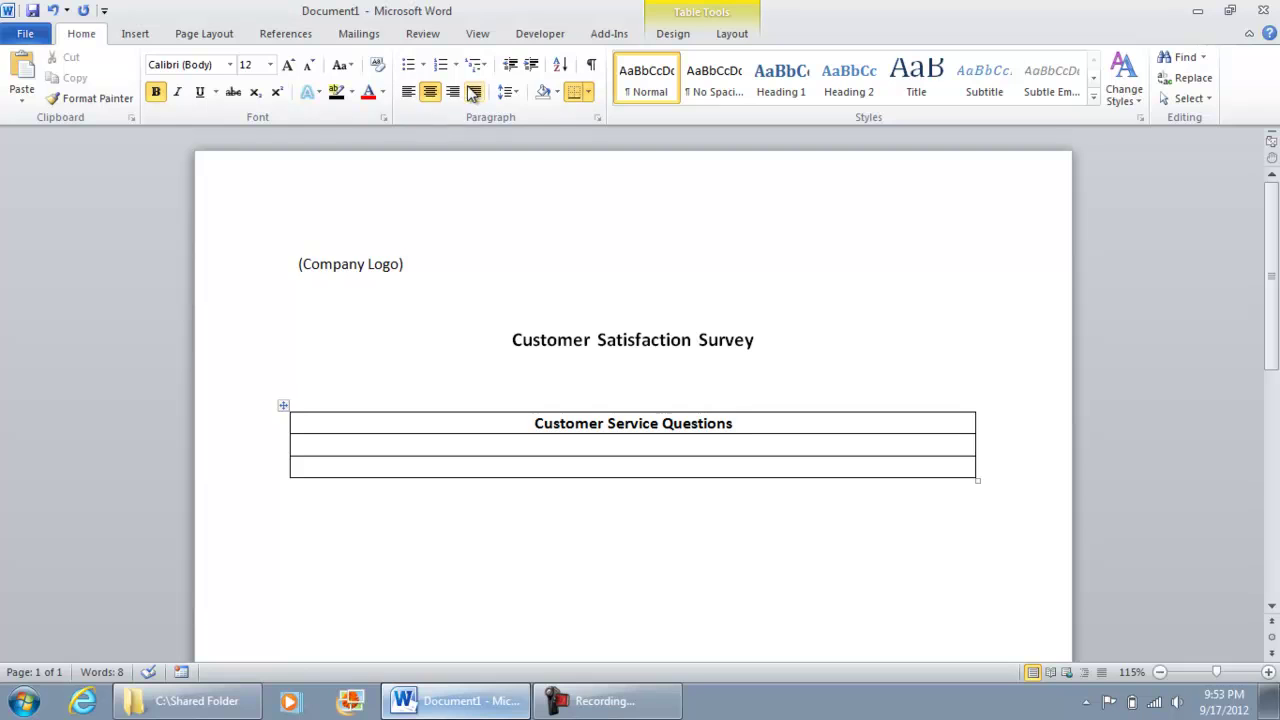
pyautogui.click(559, 92)
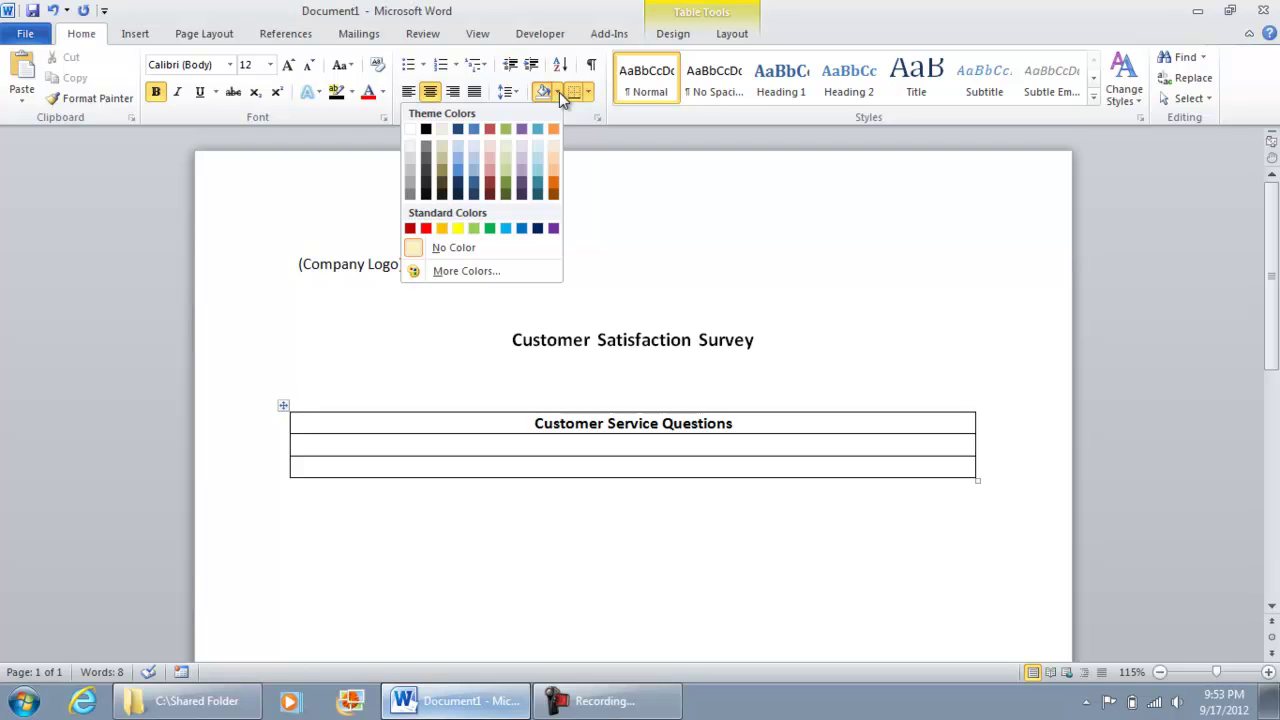
pyautogui.click(408, 186)
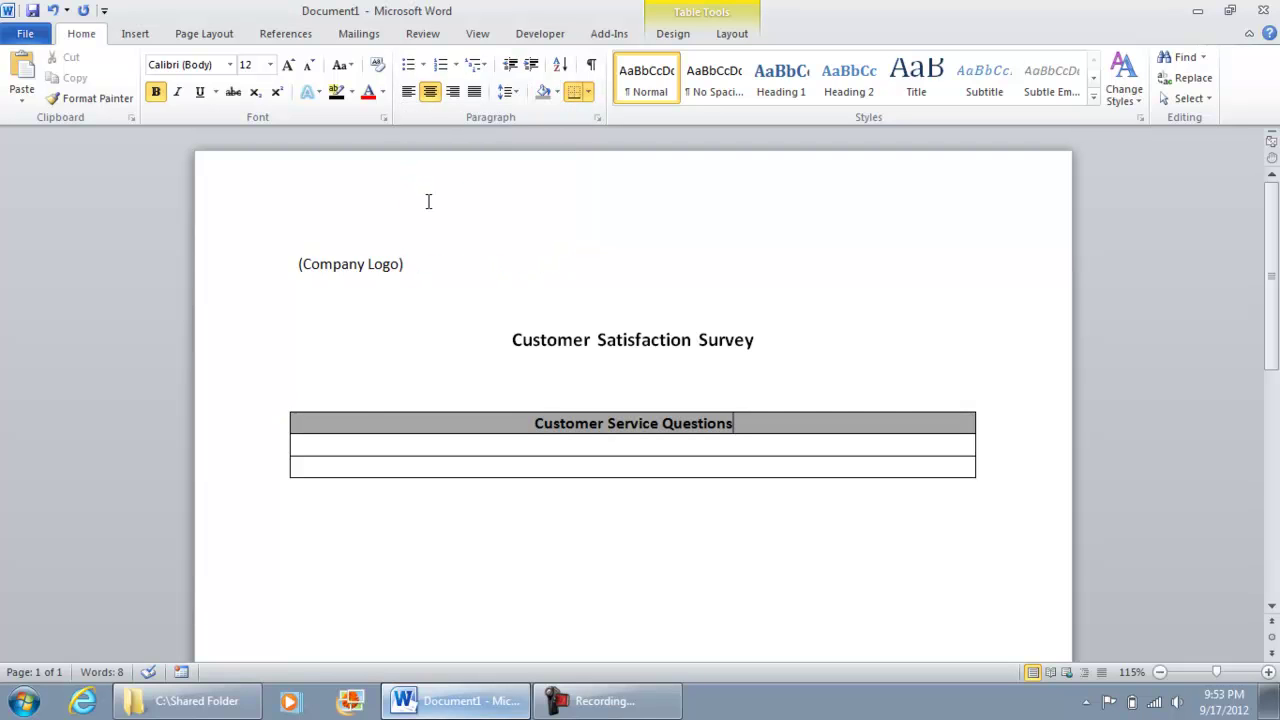
pyautogui.click(358, 443)
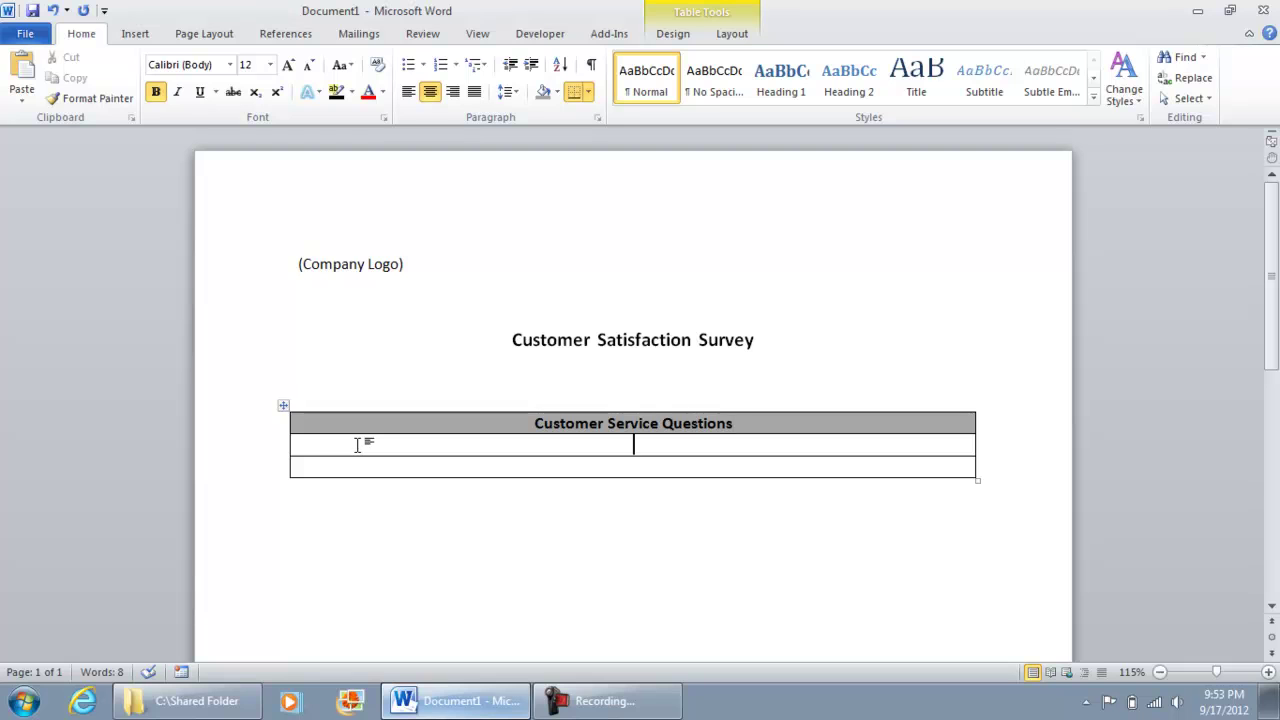
# Left-align the second row and enter 'Please rate the level of service on a scale from 1 to 5'.
pyautogui.click(408, 92)
pyautogui.write('PLease')
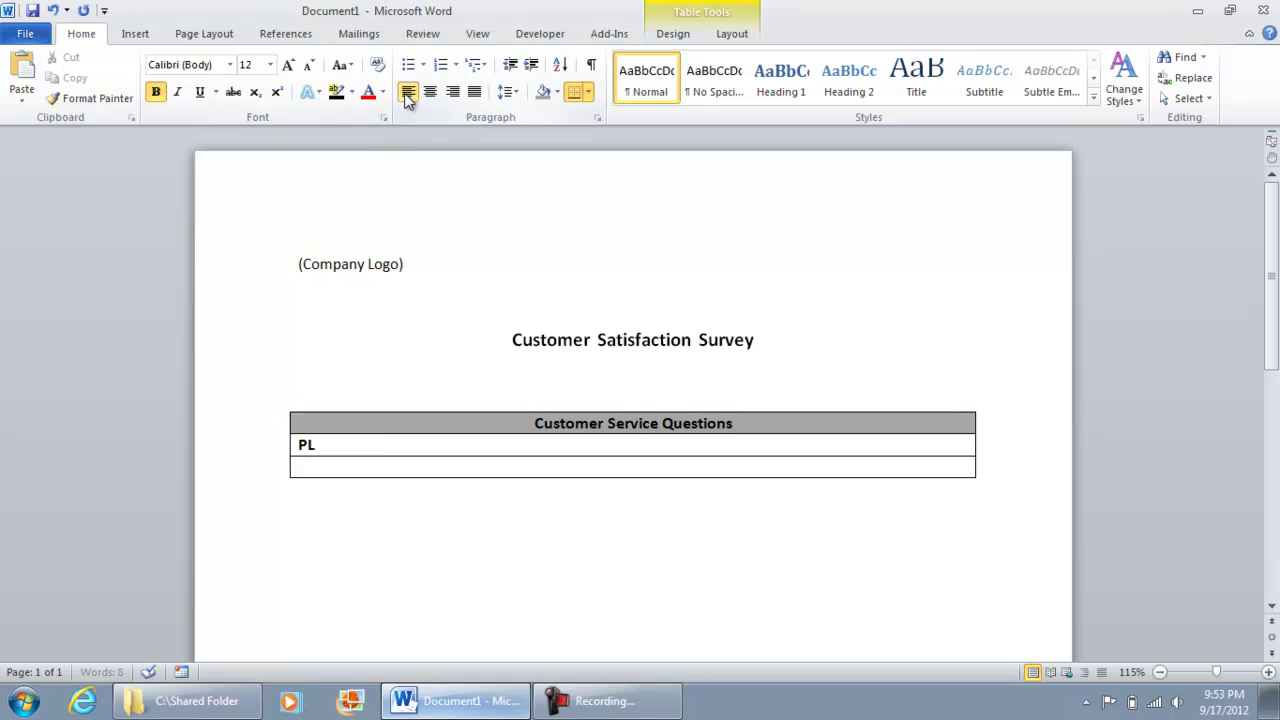
pyautogui.press('BackSpace')
pyautogui.press('BackSpace')
pyautogui.press('BackSpace')
pyautogui.press('BackSpace')
pyautogui.press('BackSpace')
pyautogui.write('lease rate the le')
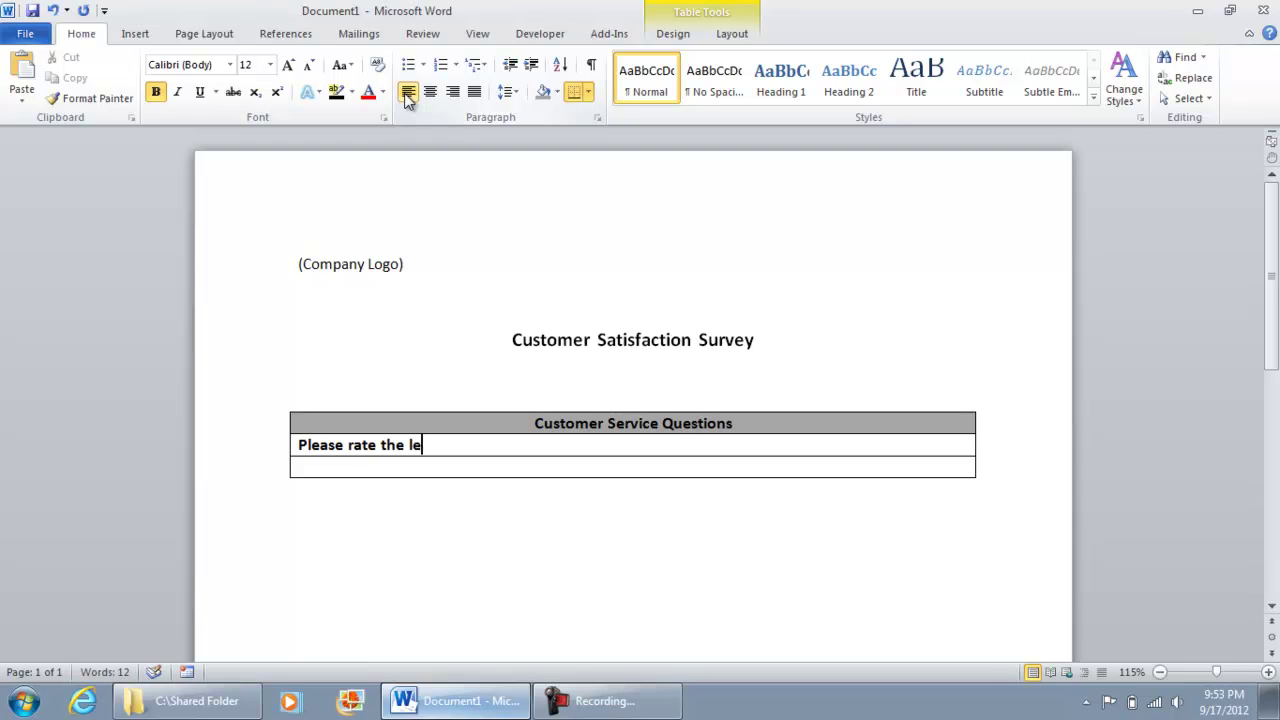
pyautogui.write('vel of service on a')
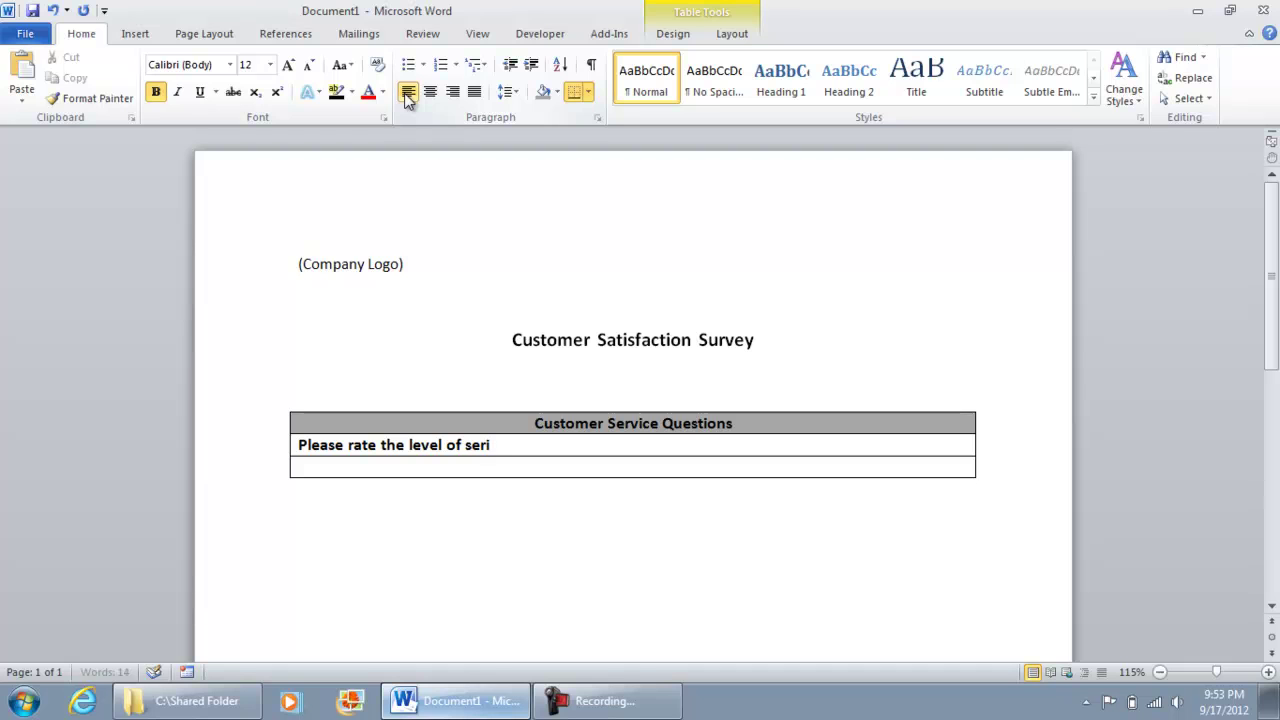
pyautogui.write(' scal')
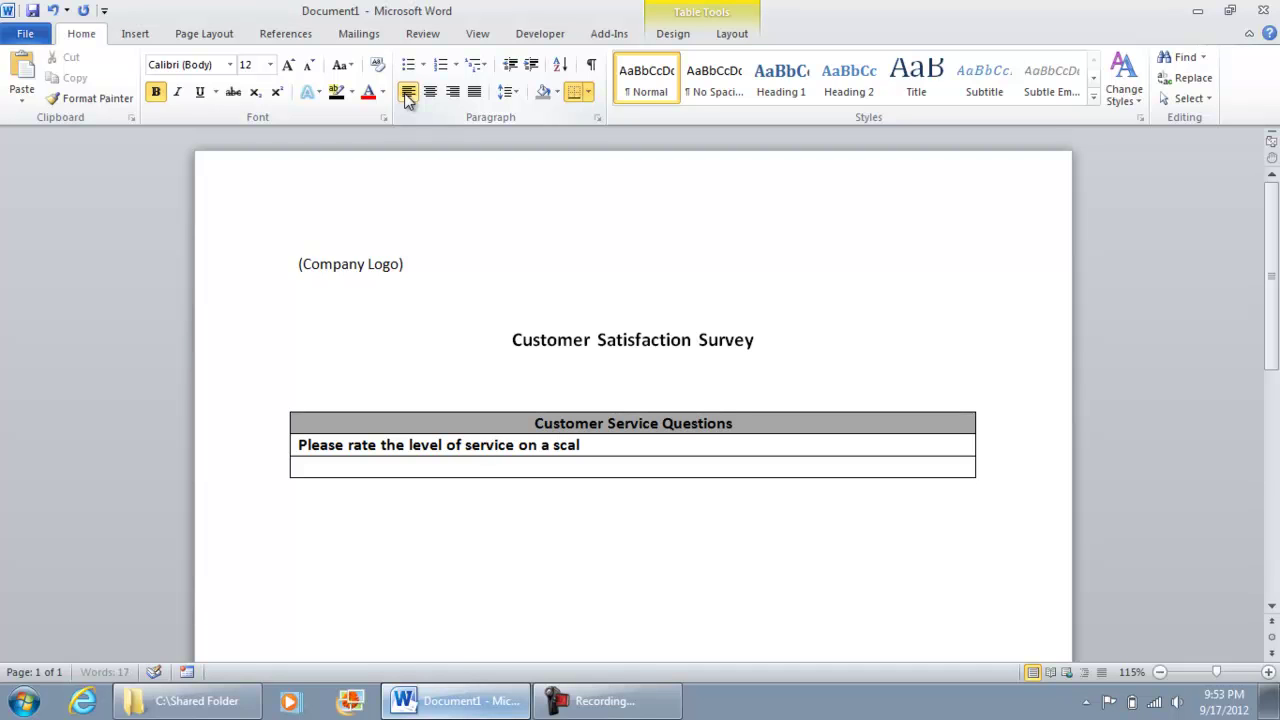
pyautogui.write('e from 1 to 5')
# List the scale beneath: 1- Unacceptable, Needs Improvement, Business Standard, Differentiated, Exceptional.
pyautogui.press('Return')
pyautogui.write('1')
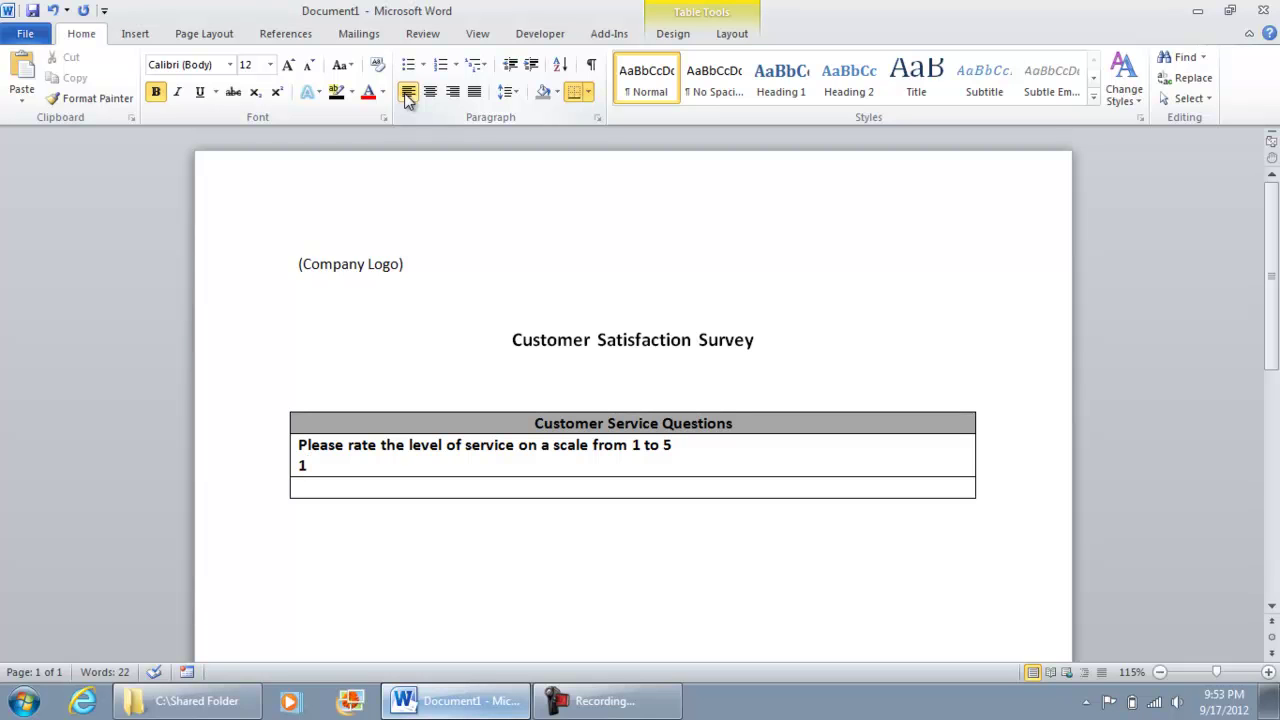
pyautogui.write('- Unacceptable')
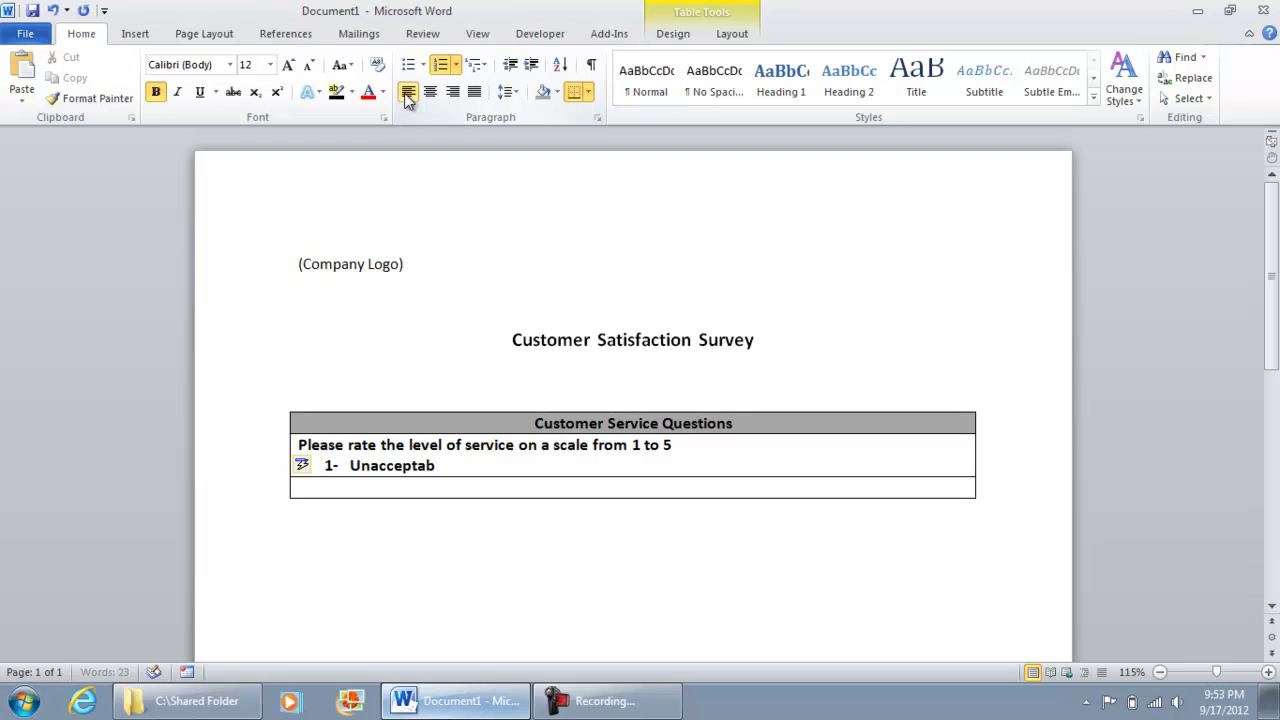
pyautogui.press('Return')
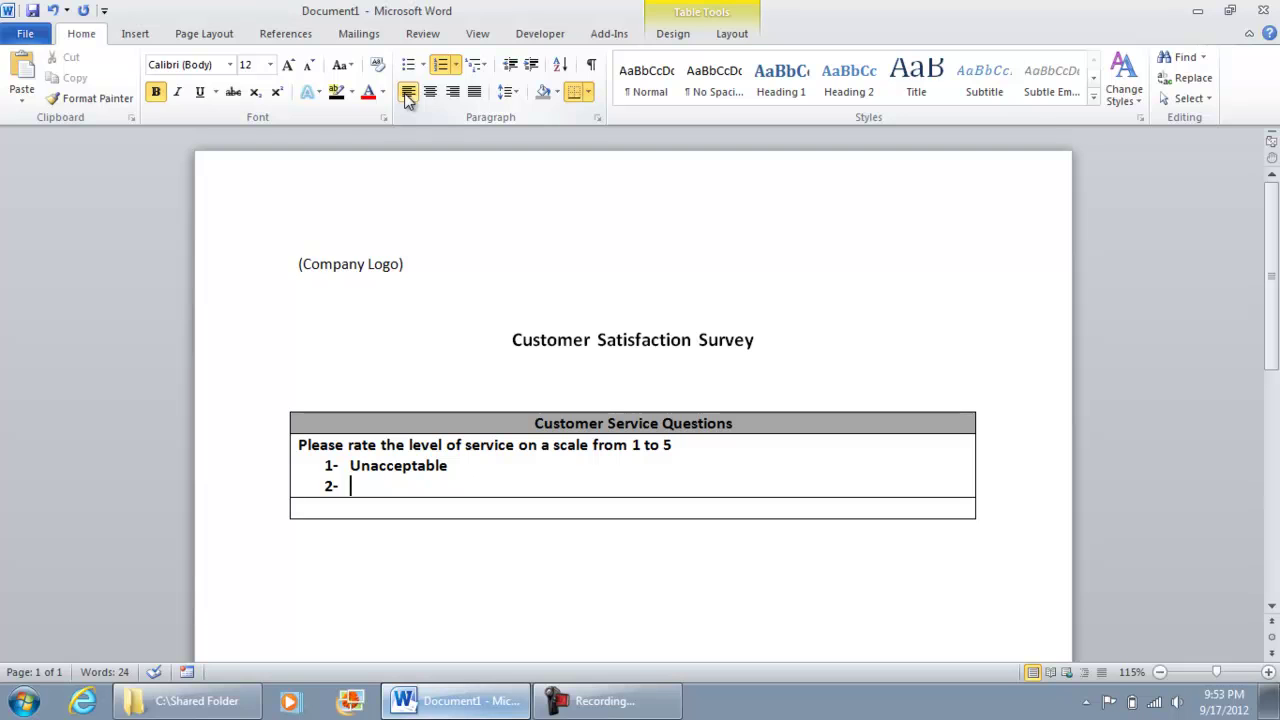
pyautogui.write('Needs Improvement')
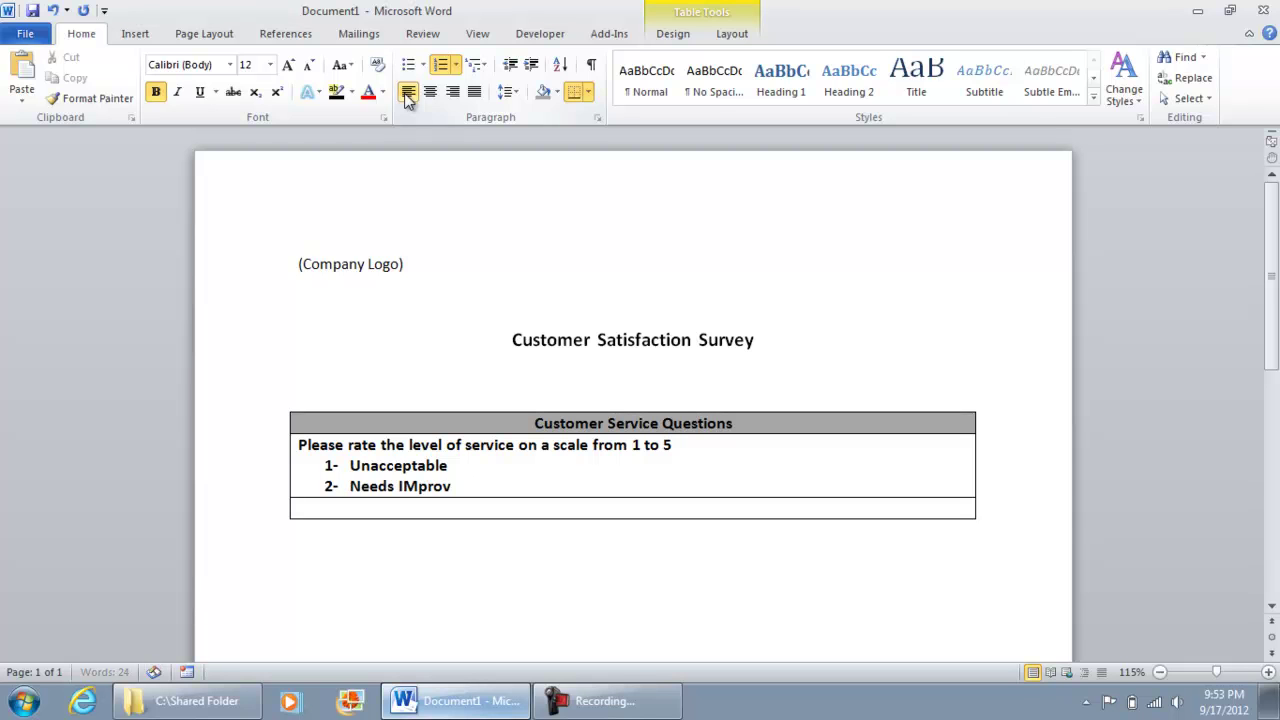
pyautogui.press('Return')
pyautogui.write('3')
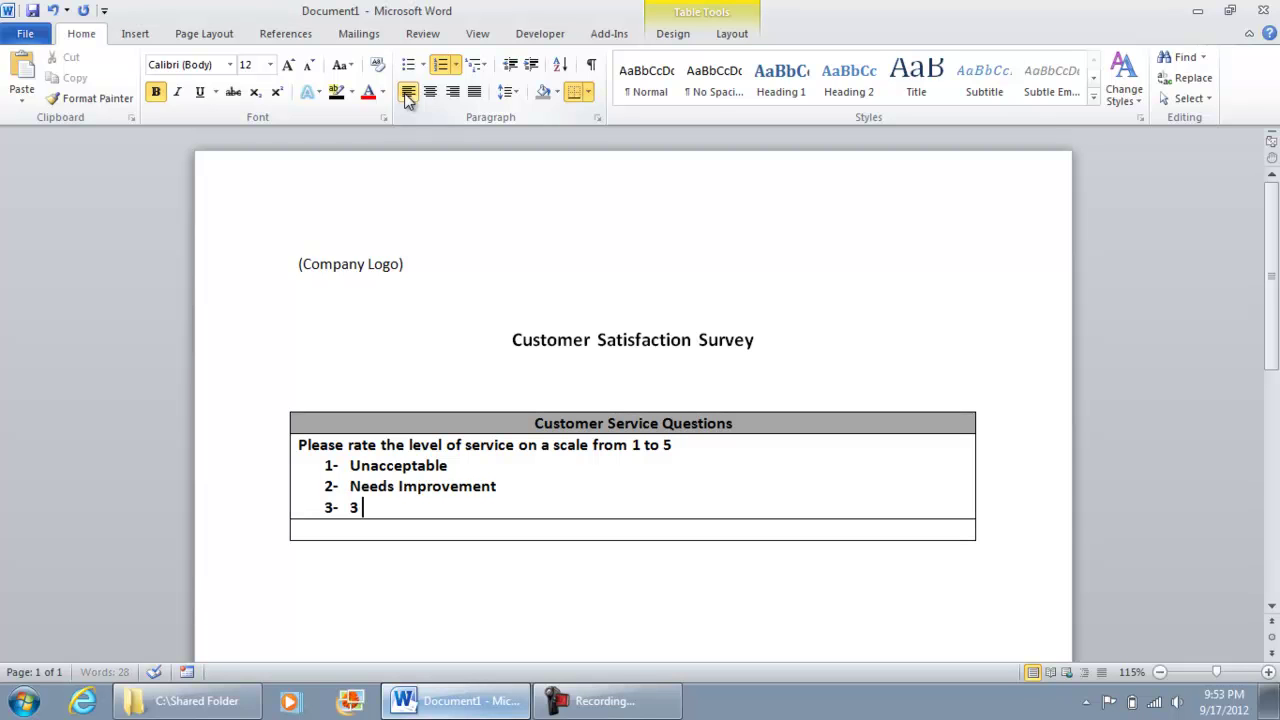
pyautogui.write(' Business S')
pyautogui.write('tnad')
pyautogui.press('BackSpace')
pyautogui.press('BackSpace')
pyautogui.press('BackSpace')
pyautogui.write('a')
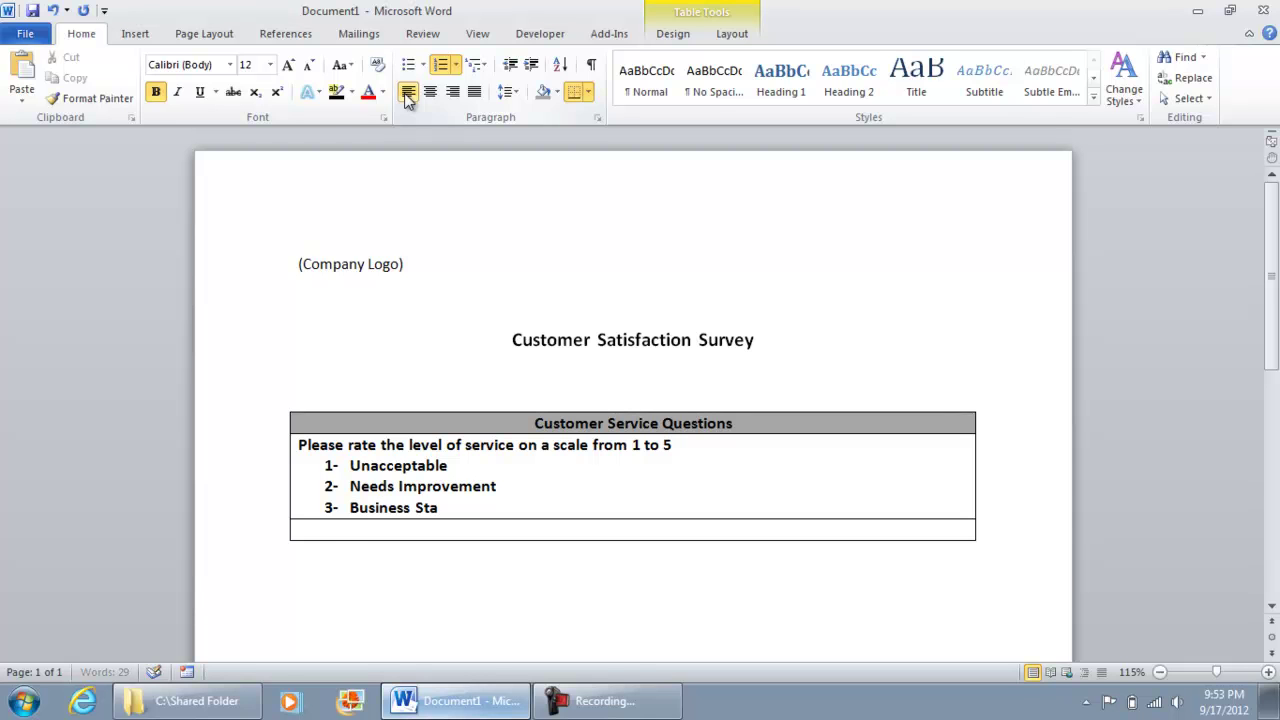
pyautogui.write('ndard')
pyautogui.press('Return')
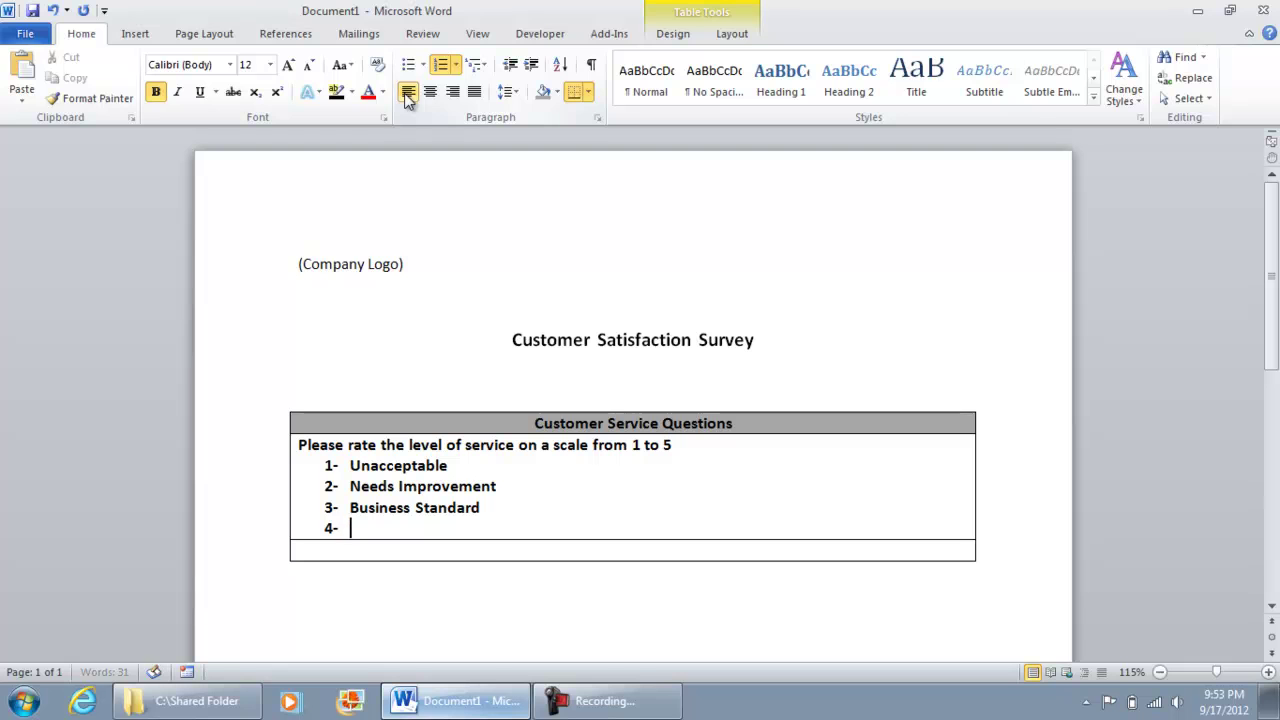
pyautogui.write('Differentiated')
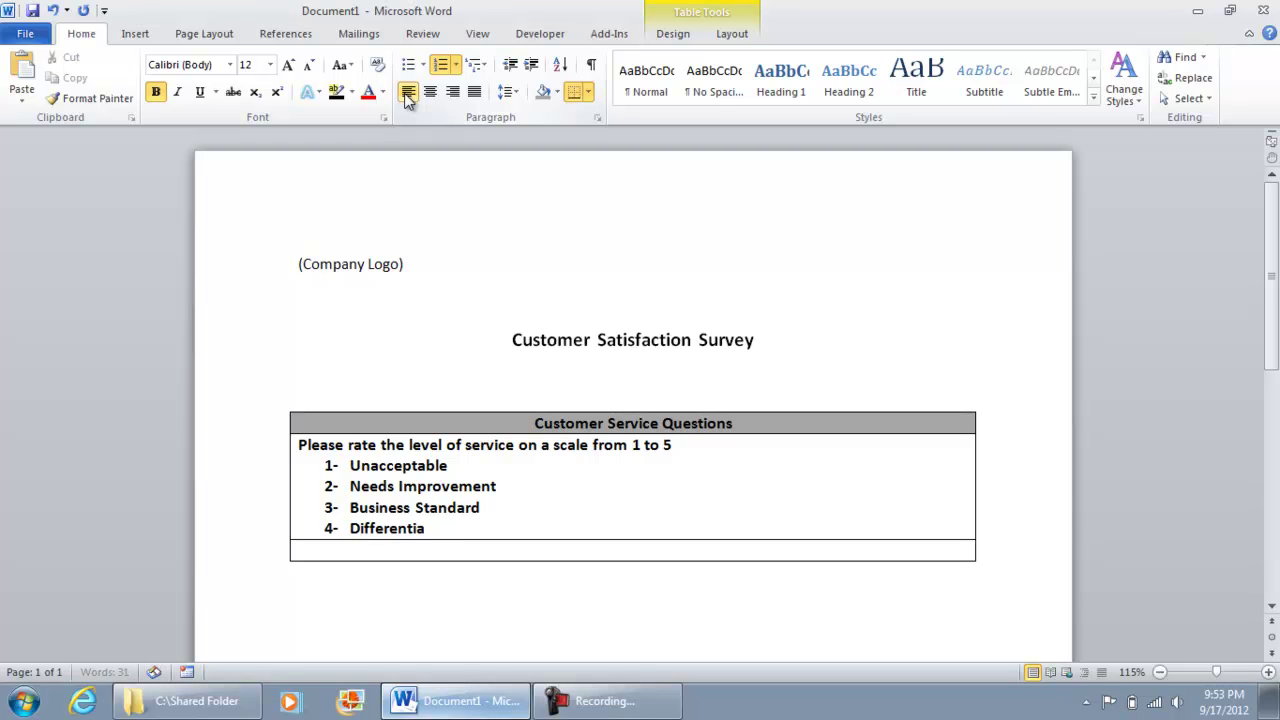
pyautogui.press('Return')
pyautogui.write('Exceptional')
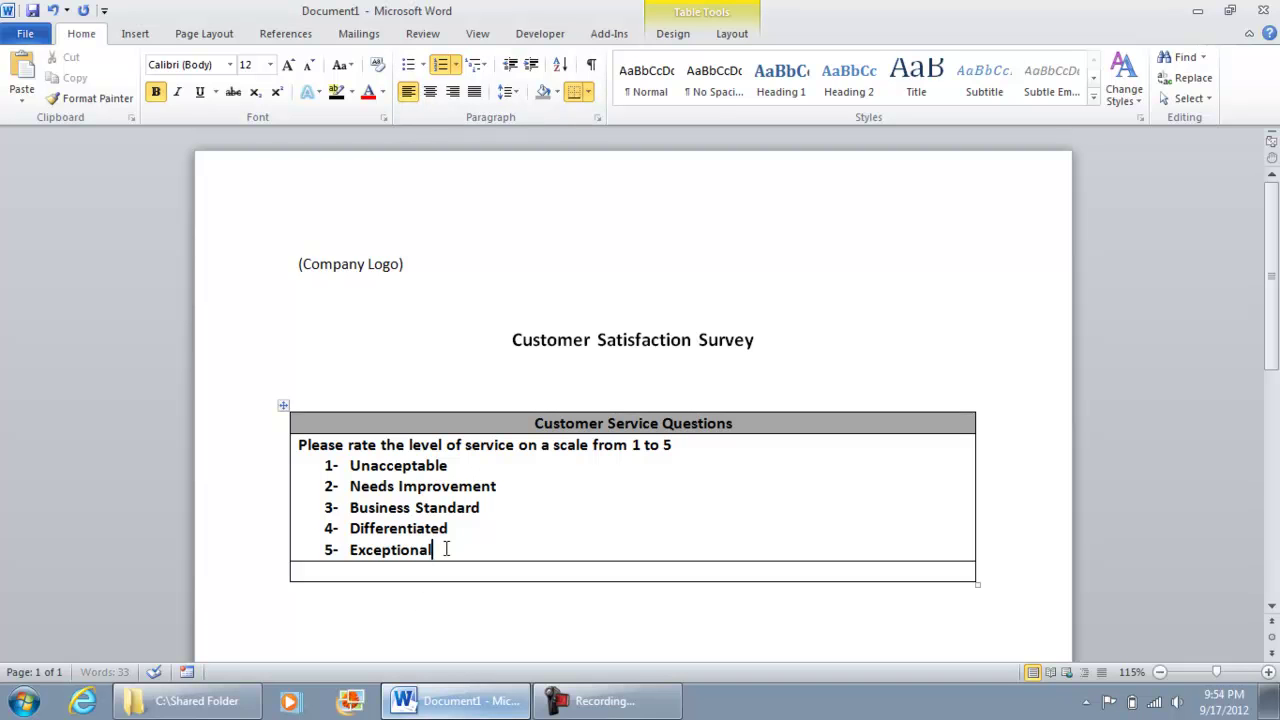
# Make the five rating options 9-point and not bold.
pyautogui.moveTo(446, 548); pyautogui.dragTo(350, 465)
pyautogui.click(254, 63)
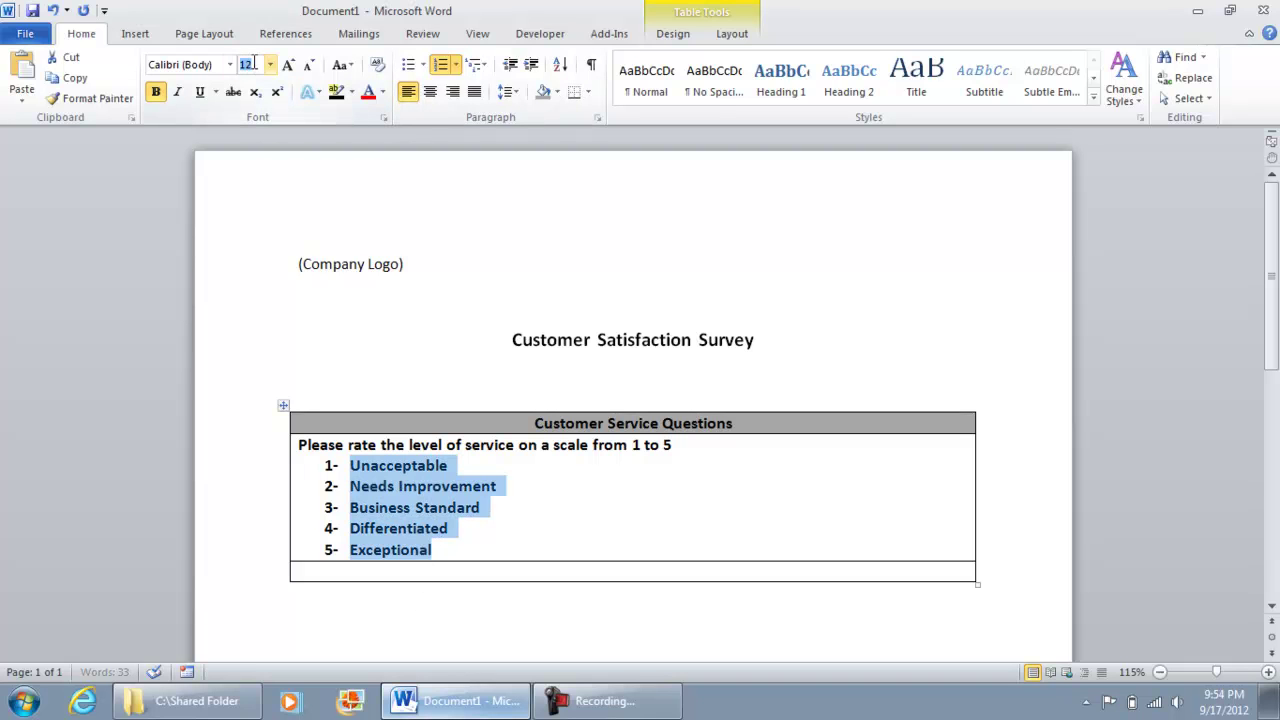
pyautogui.write('9')
pyautogui.press('Return')
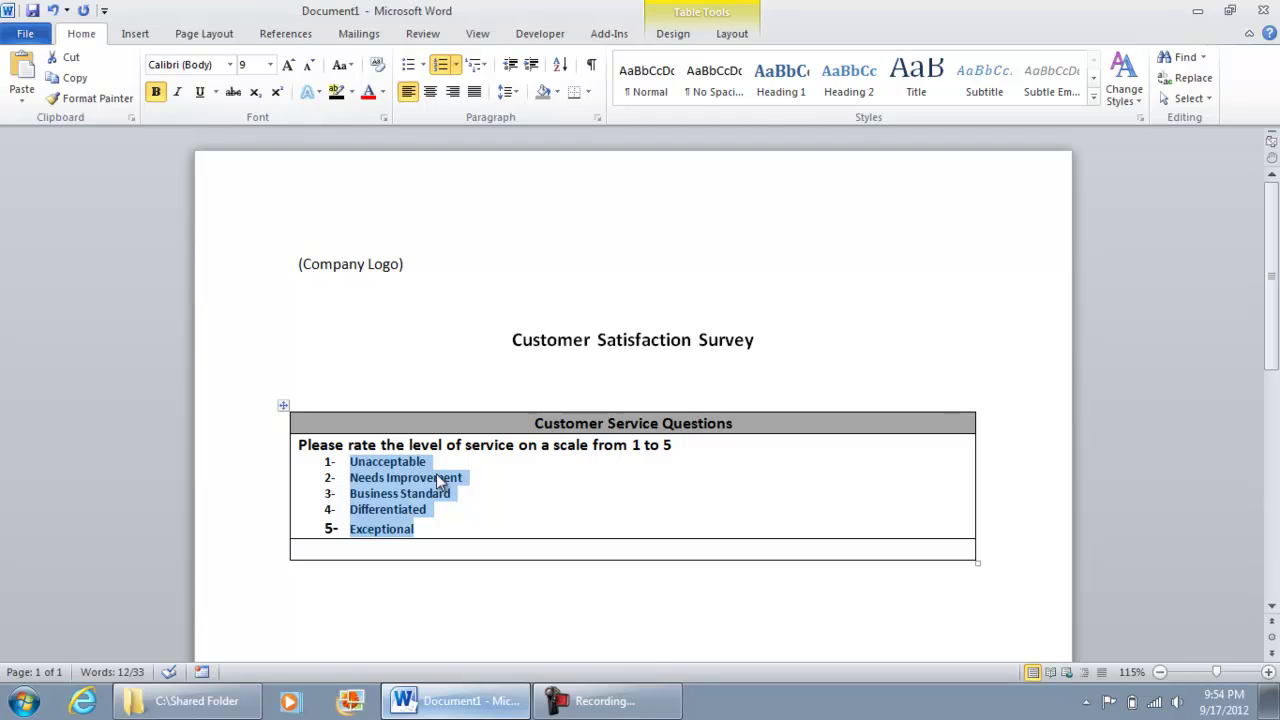
pyautogui.hotkey('ctrl', 'b')
# Restore 'Exceptional' as numbered item 5 and add an unnumbered line below the list.
pyautogui.moveTo(443, 524); pyautogui.dragTo(268, 527)
pyautogui.click(466, 514)
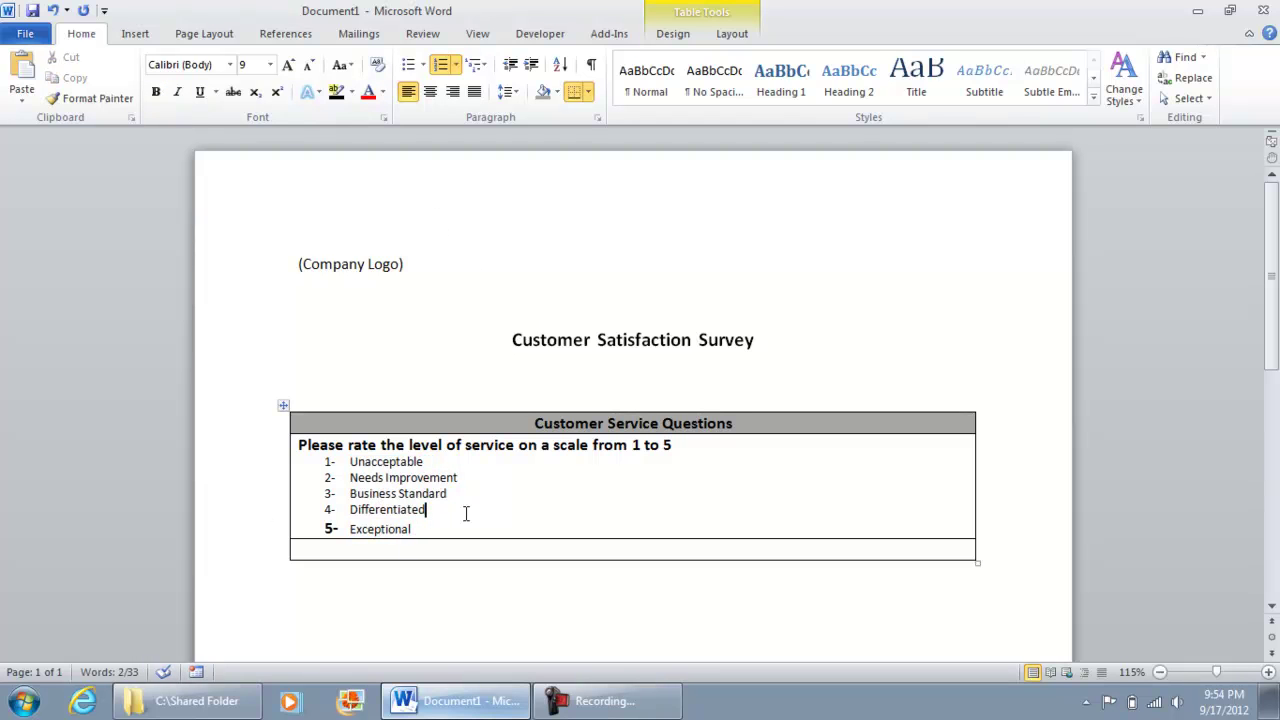
pyautogui.press('Return')
pyautogui.hotkey('ctrl', 'z')
pyautogui.press('Delete')
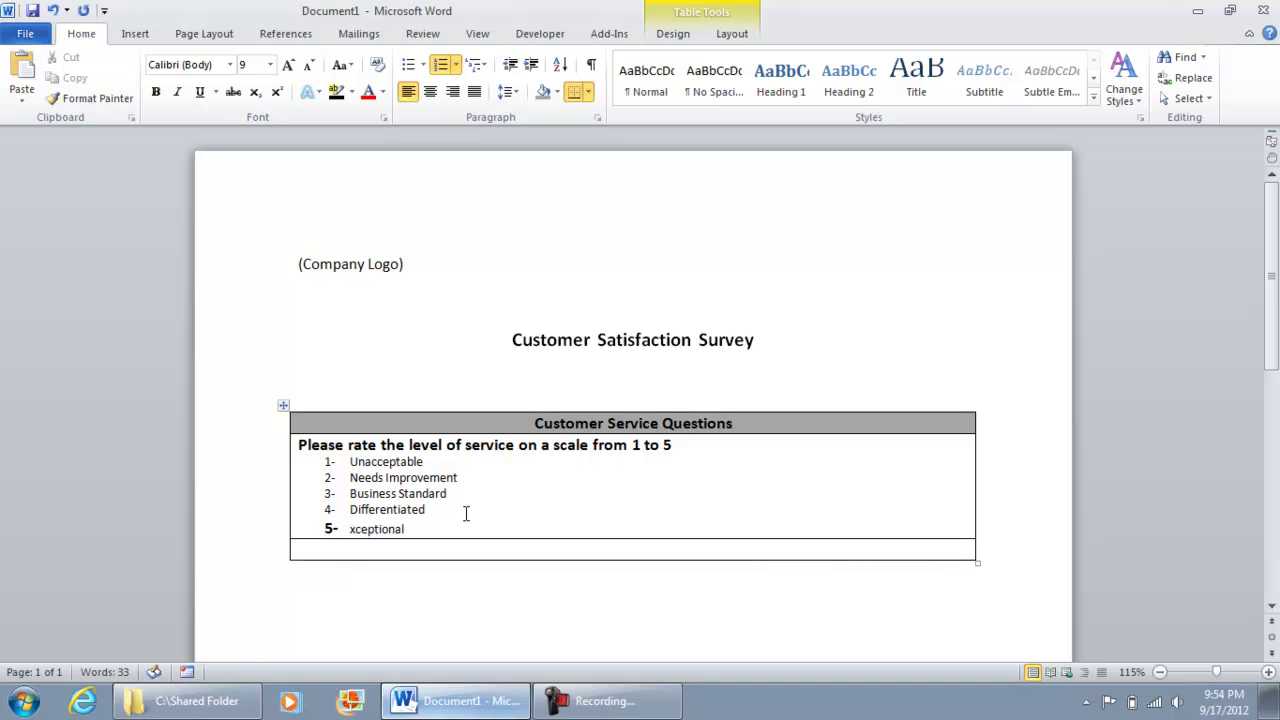
pyautogui.press('BackSpace')
pyautogui.press('BackSpace')
pyautogui.press('BackSpace')
pyautogui.press('Return')
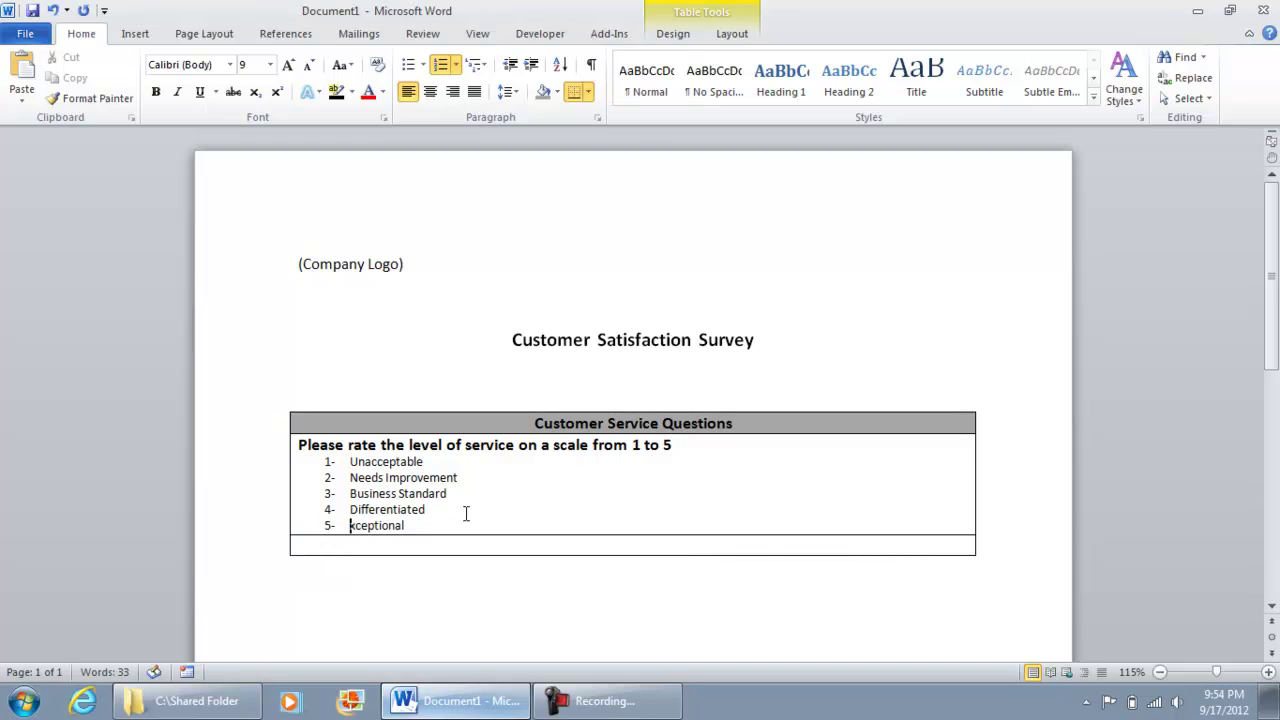
pyautogui.write('E')
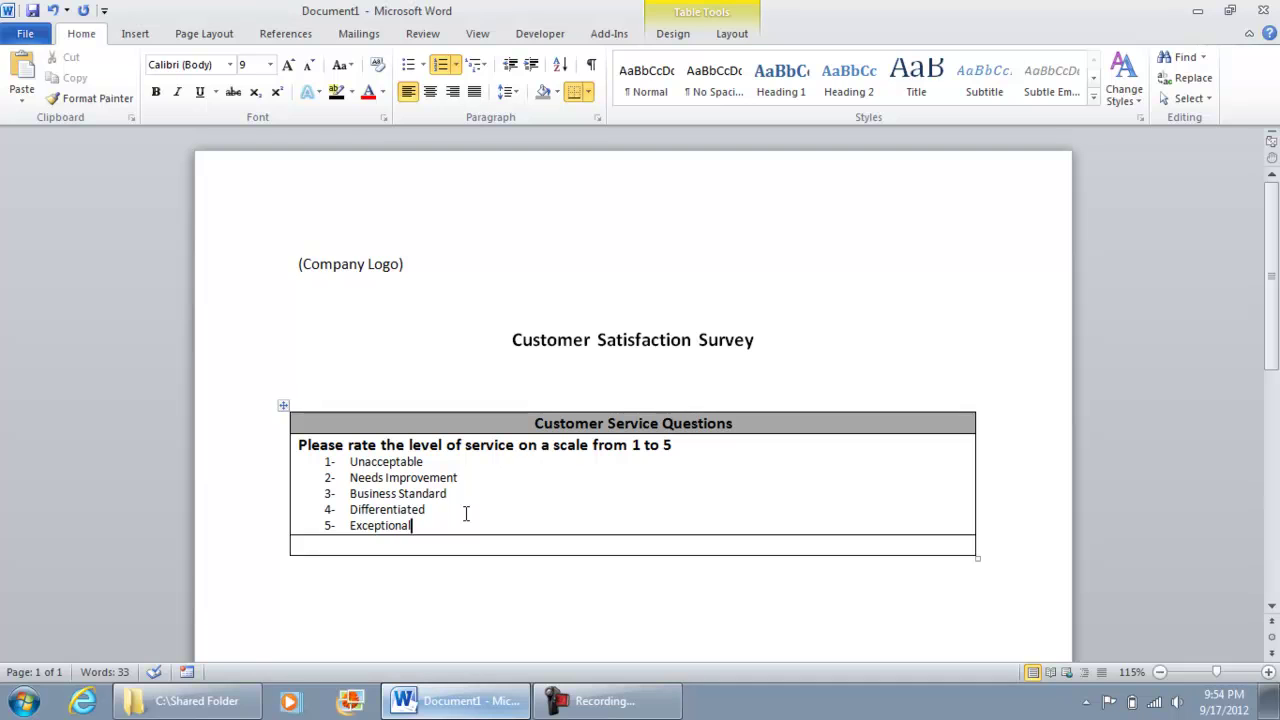
pyautogui.press('Return')
pyautogui.press('Return')
pyautogui.press('Return')
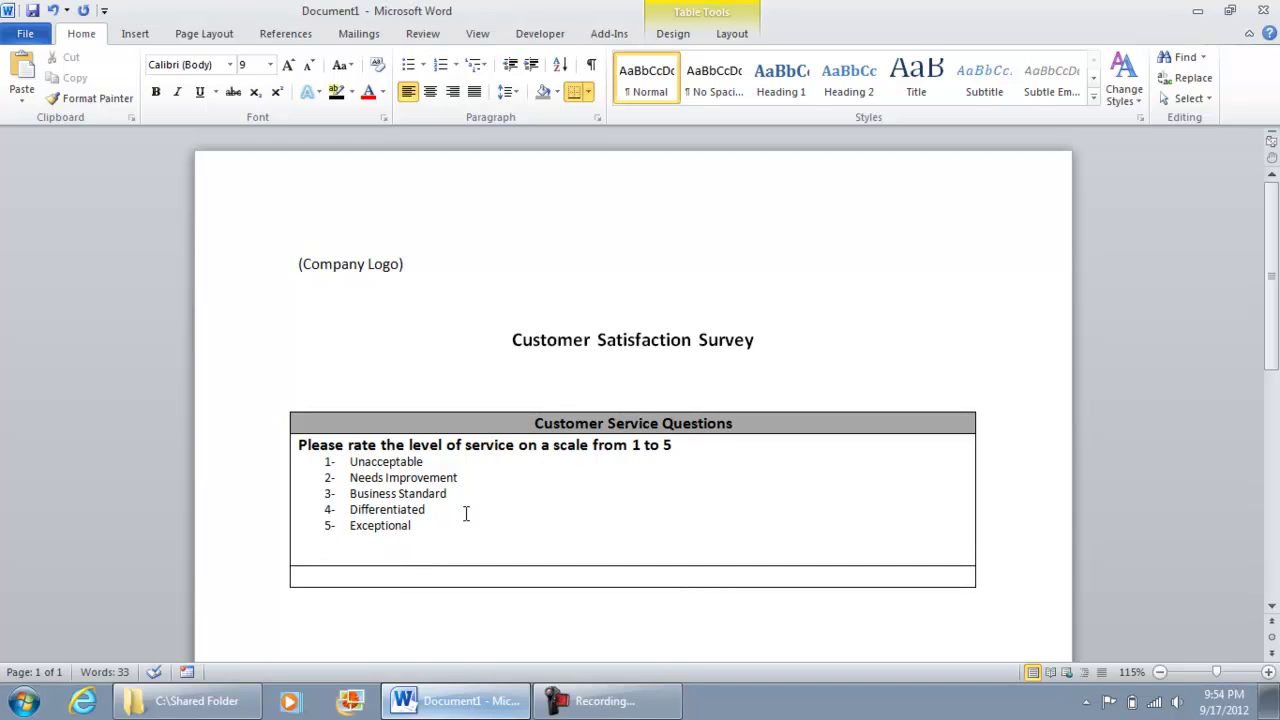
# At 11-point size, start a numbered list with '1. How would you rate the agent?'.
pyautogui.click(254, 64)
pyautogui.write('11')
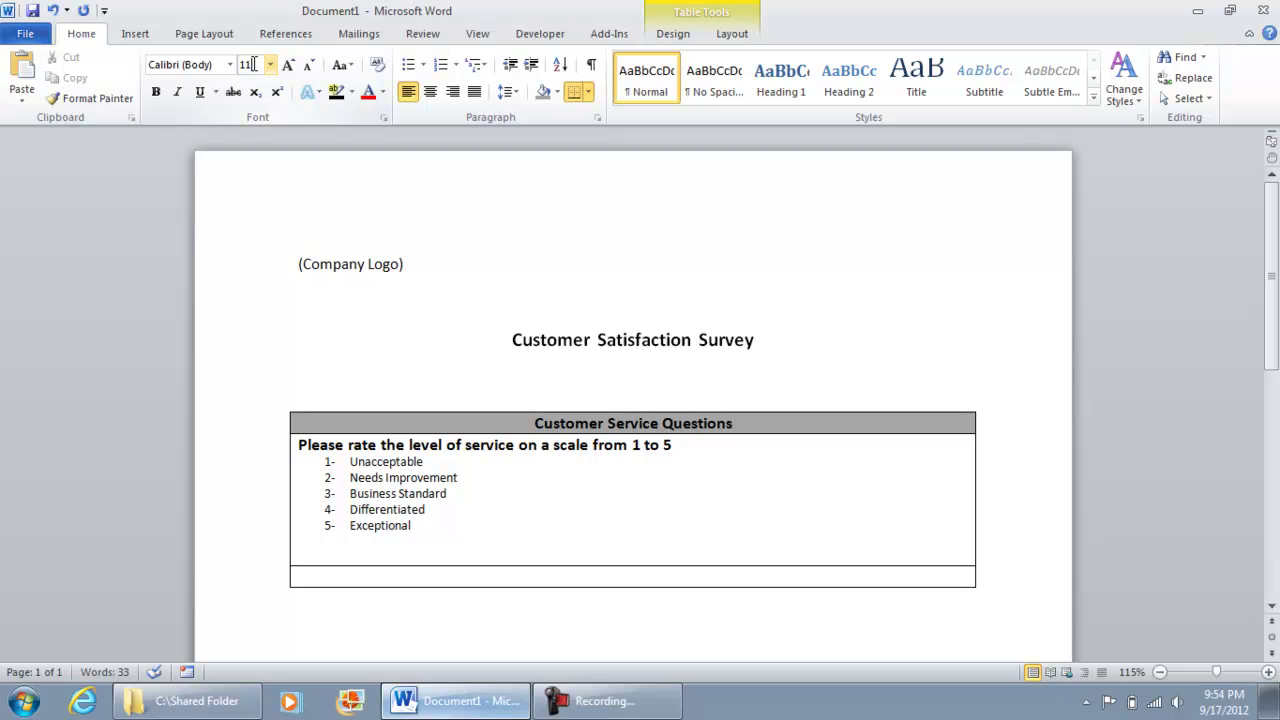
pyautogui.press('Return')
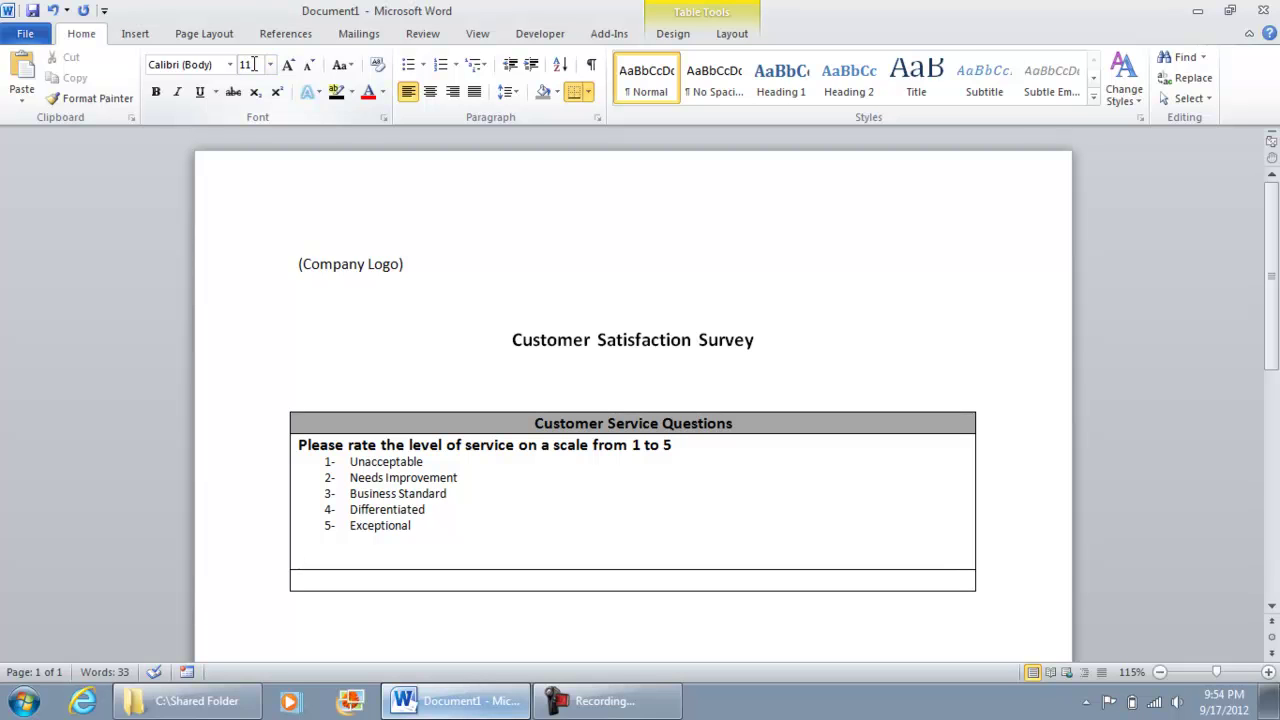
pyautogui.write('1. ')
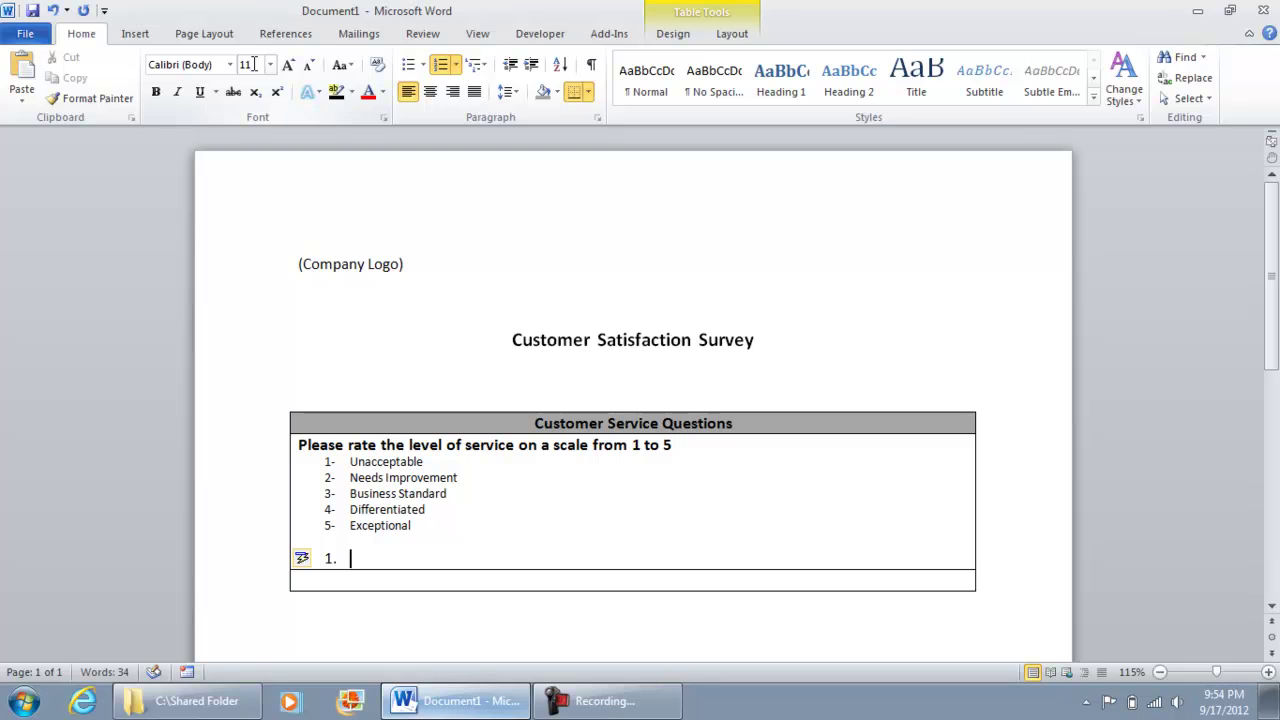
pyautogui.write('How would')
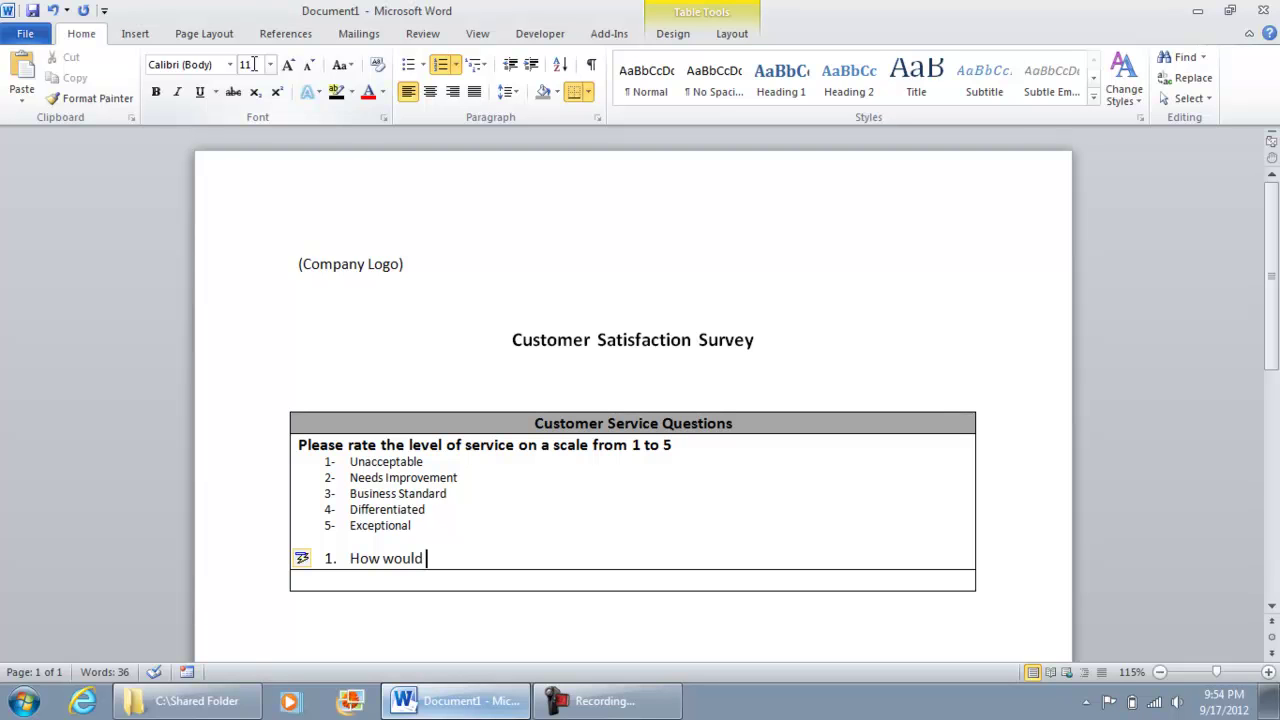
pyautogui.write(' you rate the')
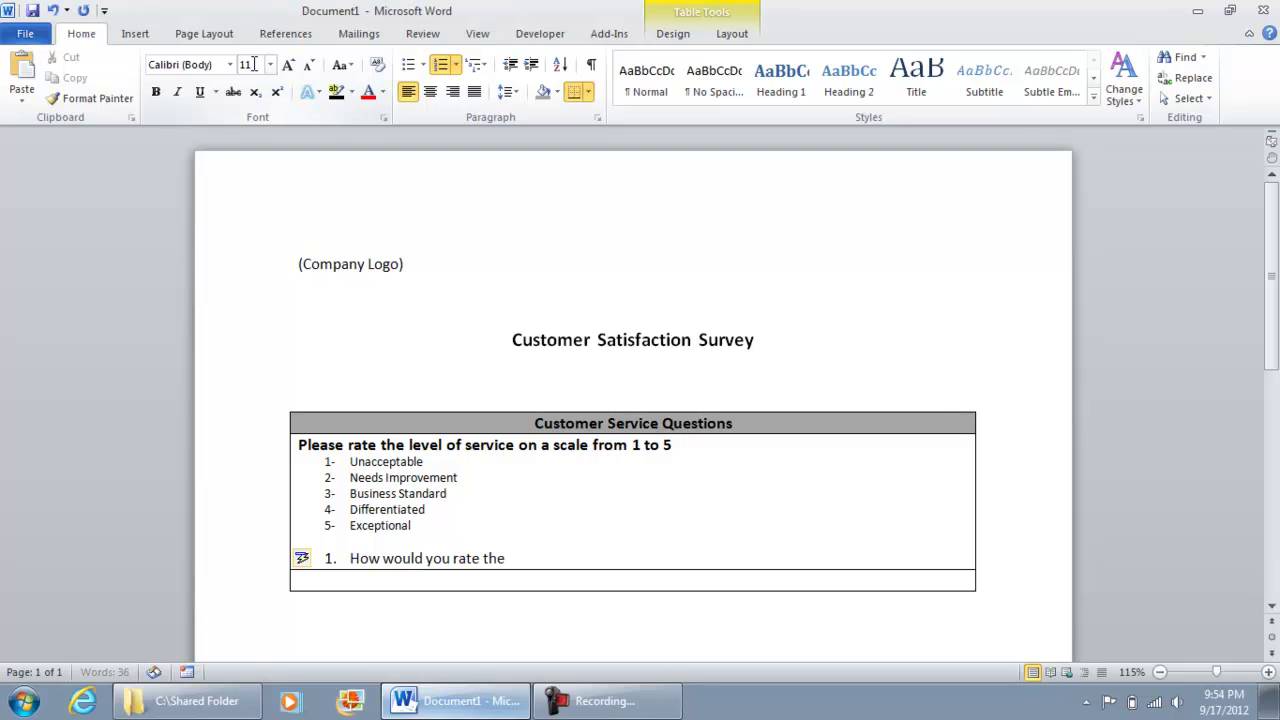
pyautogui.write(' agent?')
# Add questions 'How would you rate their courtesy?' and 'How would you rate the level of knowledge?'.
pyautogui.press('Return')
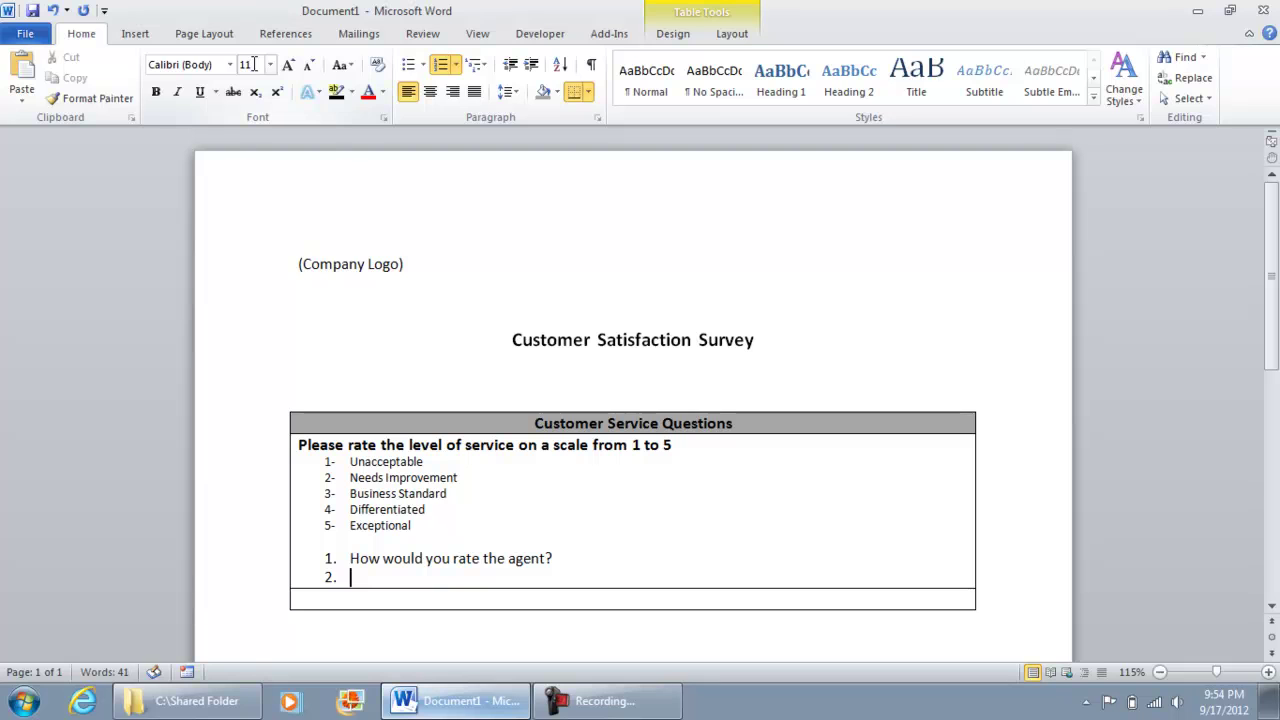
pyautogui.write('How w')
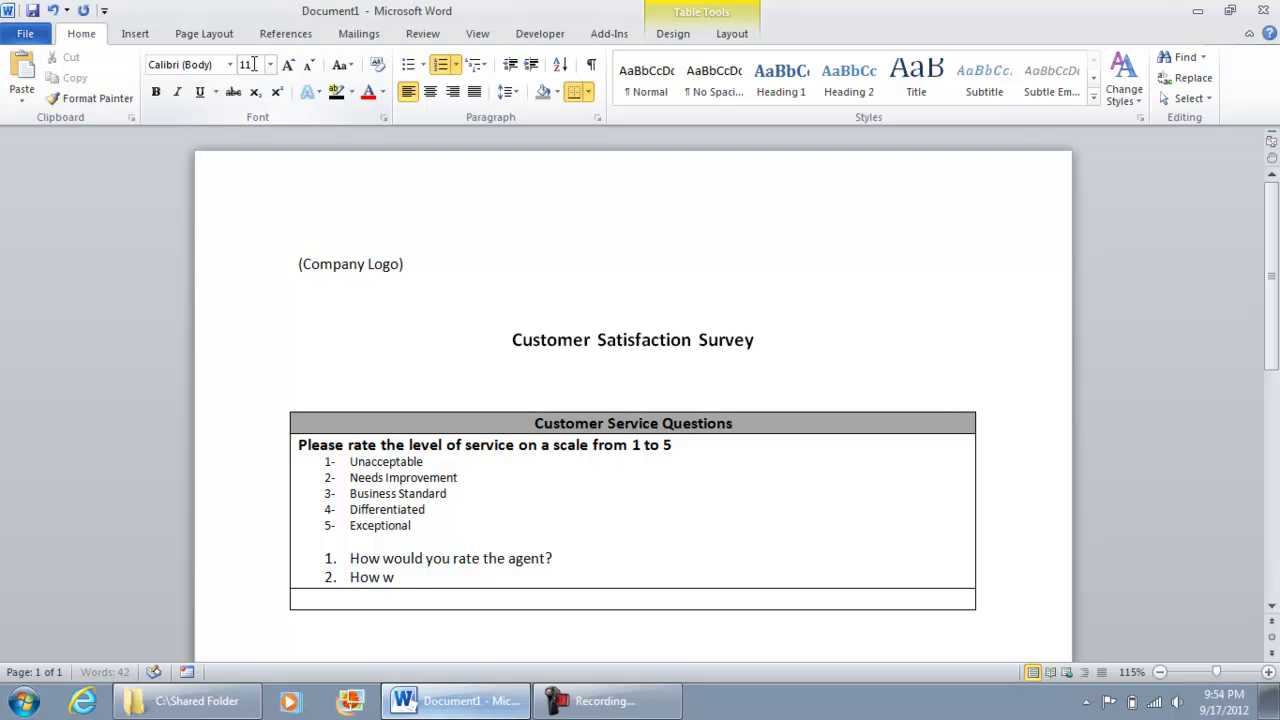
pyautogui.write('ould you rate thei')
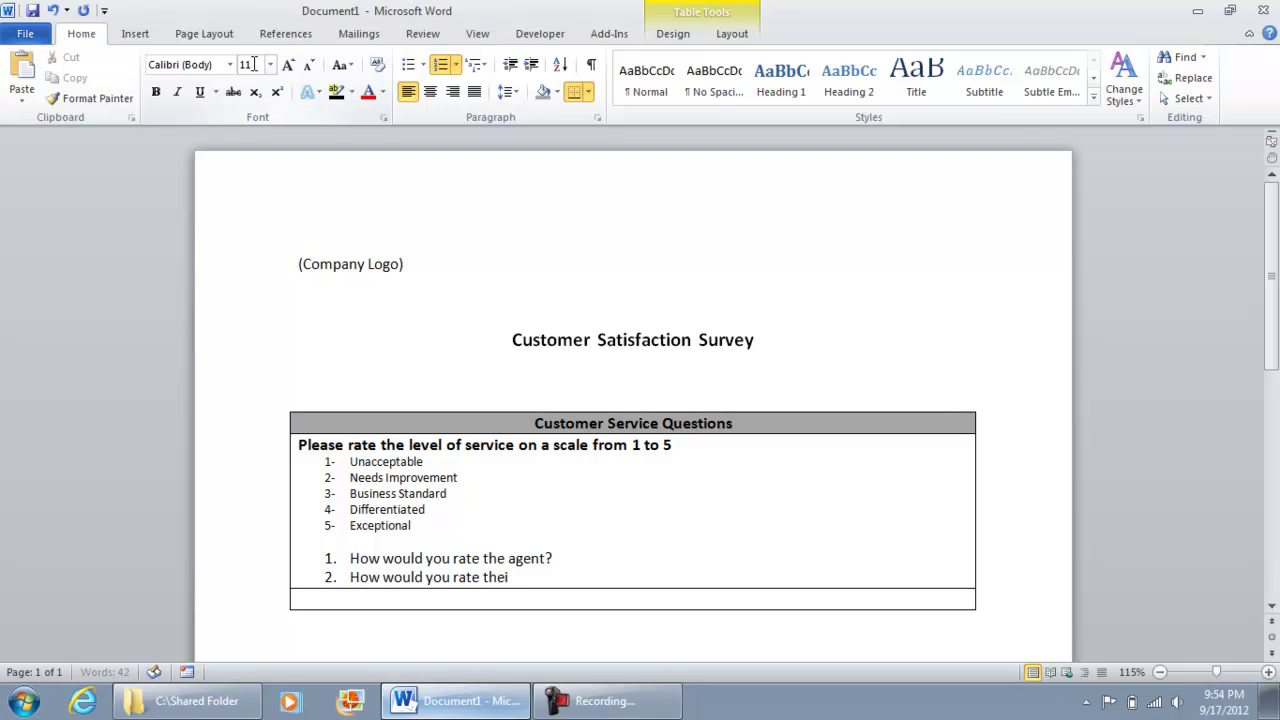
pyautogui.write('r courtesy')
pyautogui.press('Return')
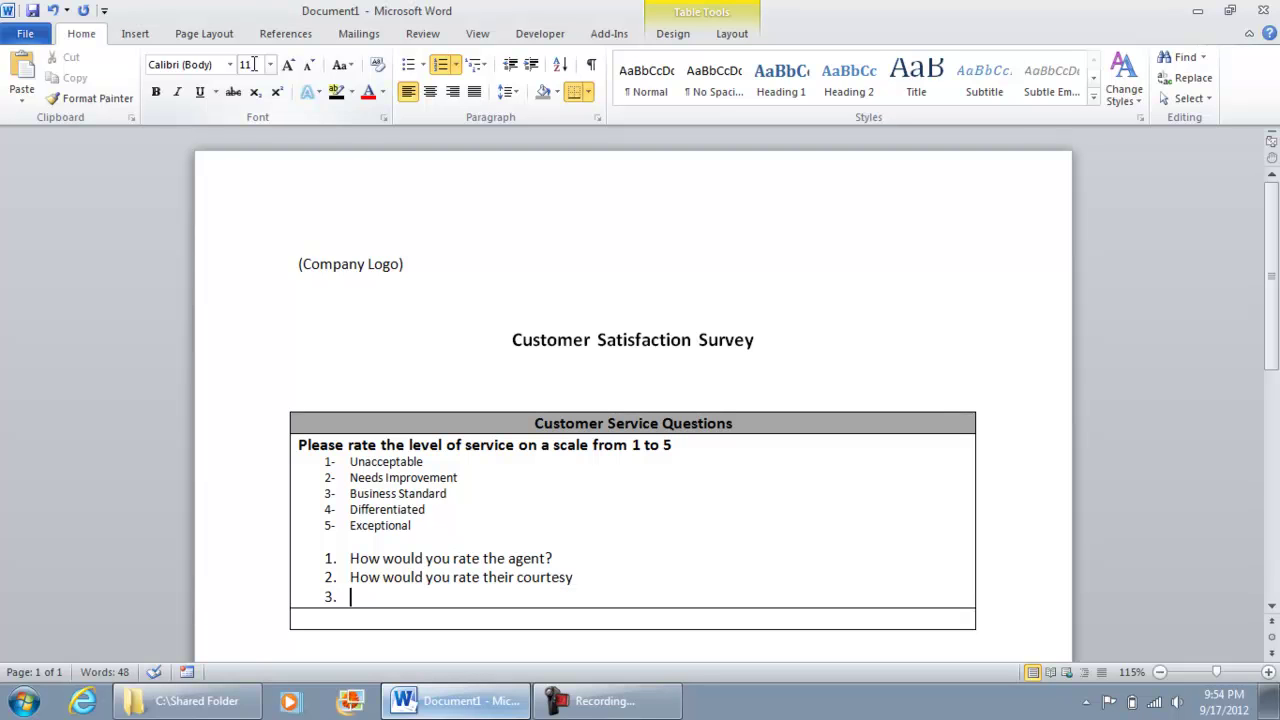
pyautogui.write('Houw w')
pyautogui.press('BackSpace')
pyautogui.press('BackSpace')
pyautogui.press('BackSpace')
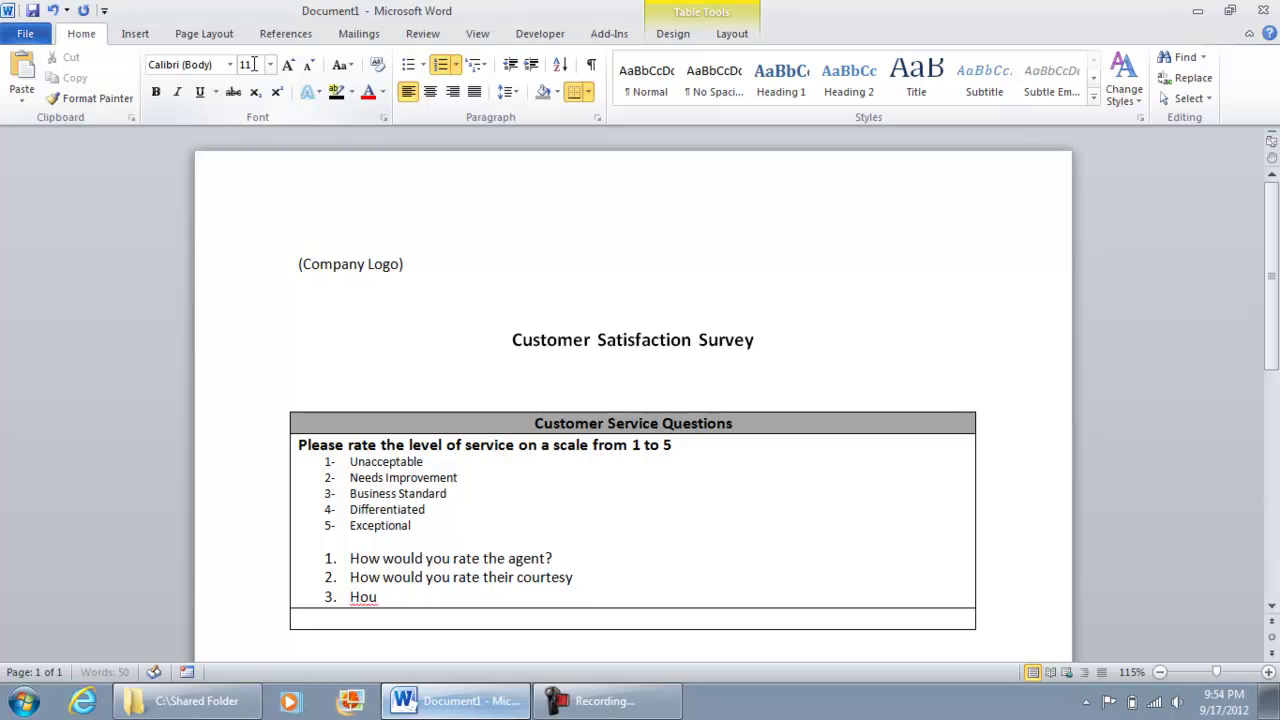
pyautogui.write('w would you rate t')
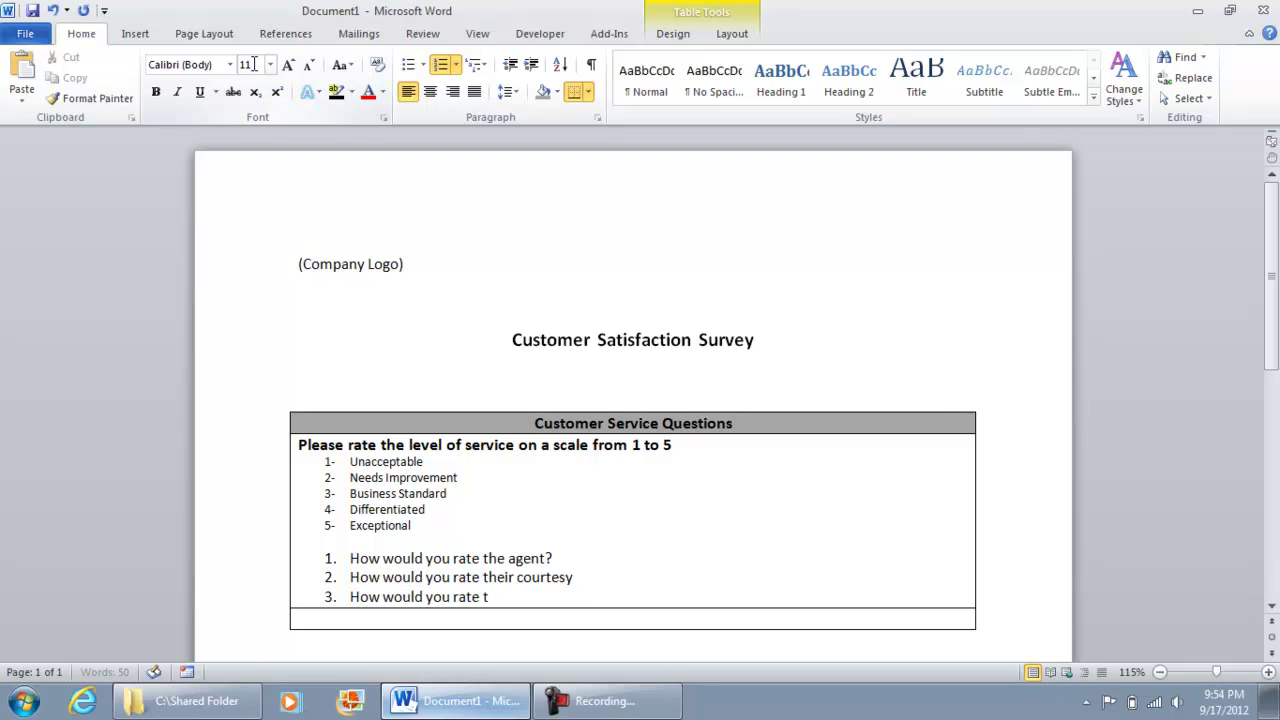
pyautogui.write('he level of knowledge?')
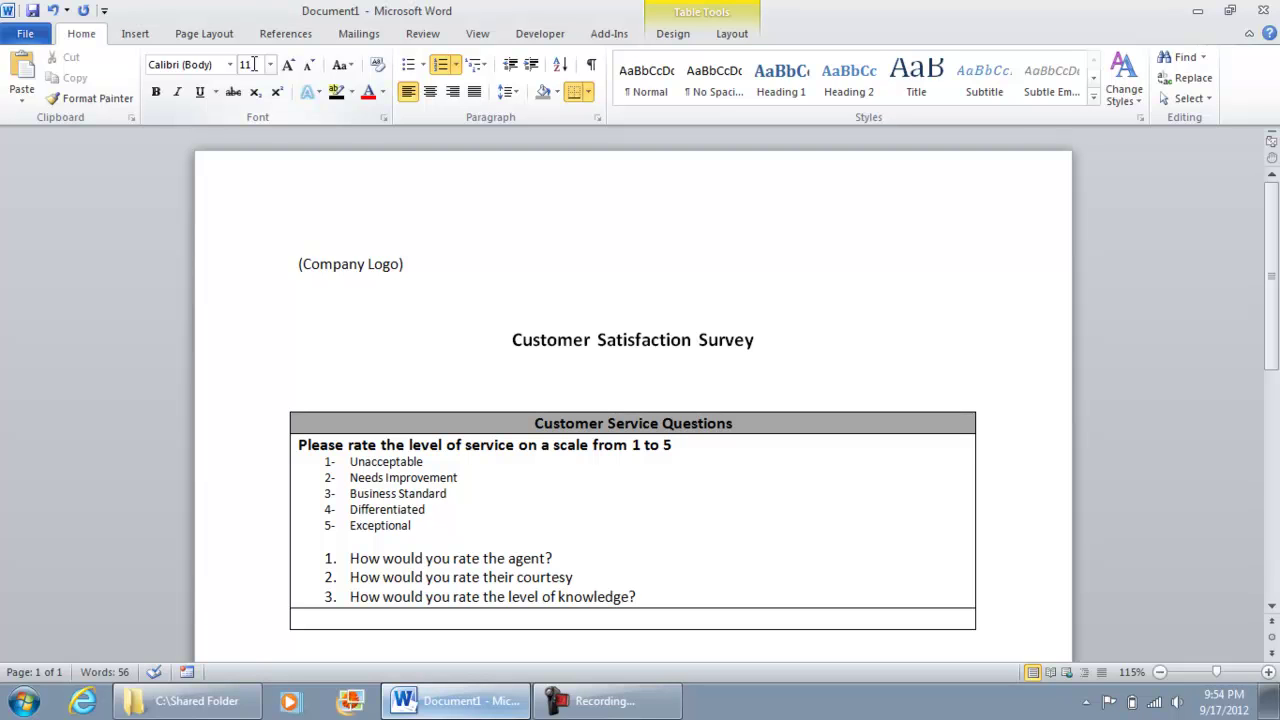
pyautogui.press('Up')
pyautogui.write('?')
pyautogui.press('Up')
# Insert an unnumbered blank line after each of the three questions.
pyautogui.press('Return')
pyautogui.press('BackSpace')
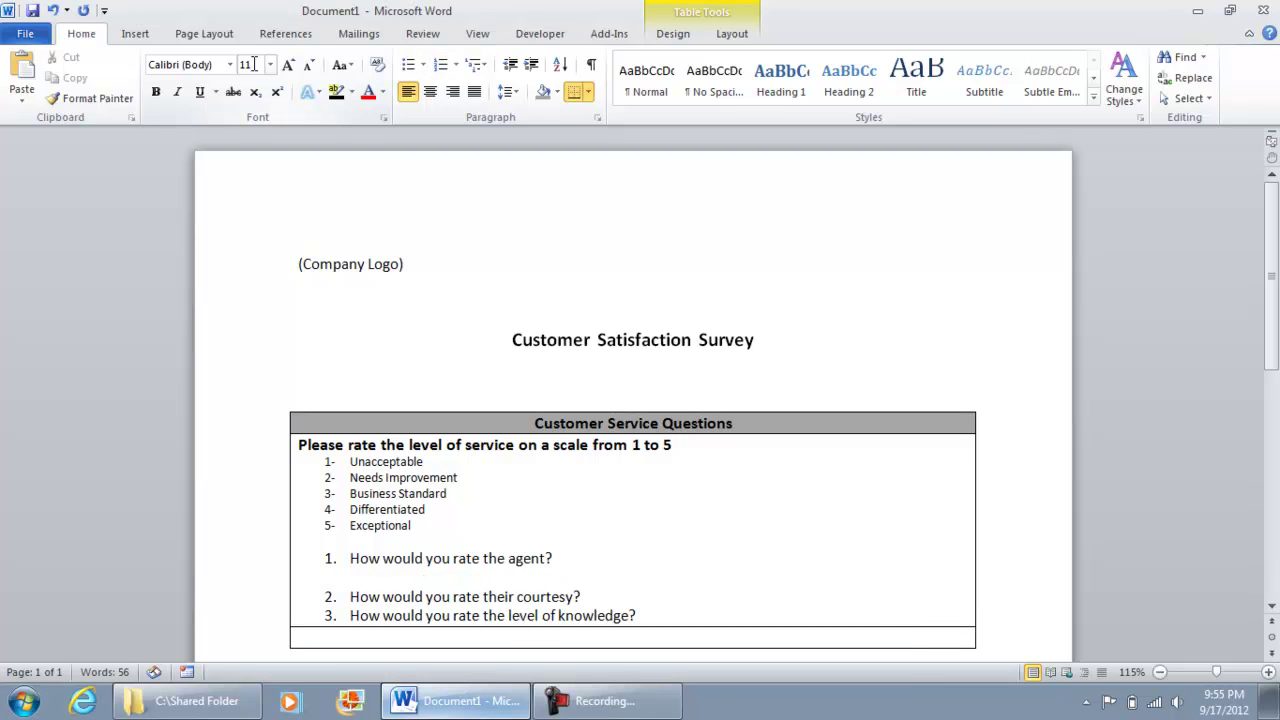
pyautogui.press('Down')
pyautogui.press('Return')
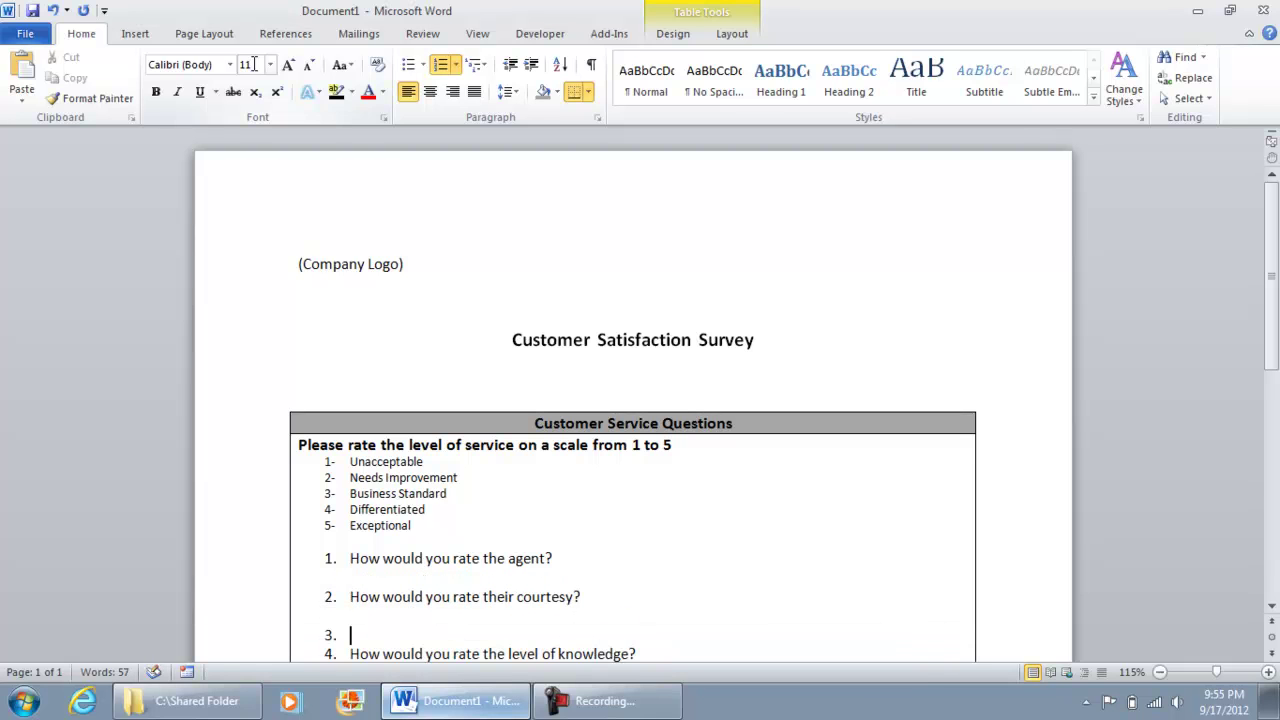
pyautogui.press('BackSpace')
pyautogui.press('BackSpace')
pyautogui.press('Delete')
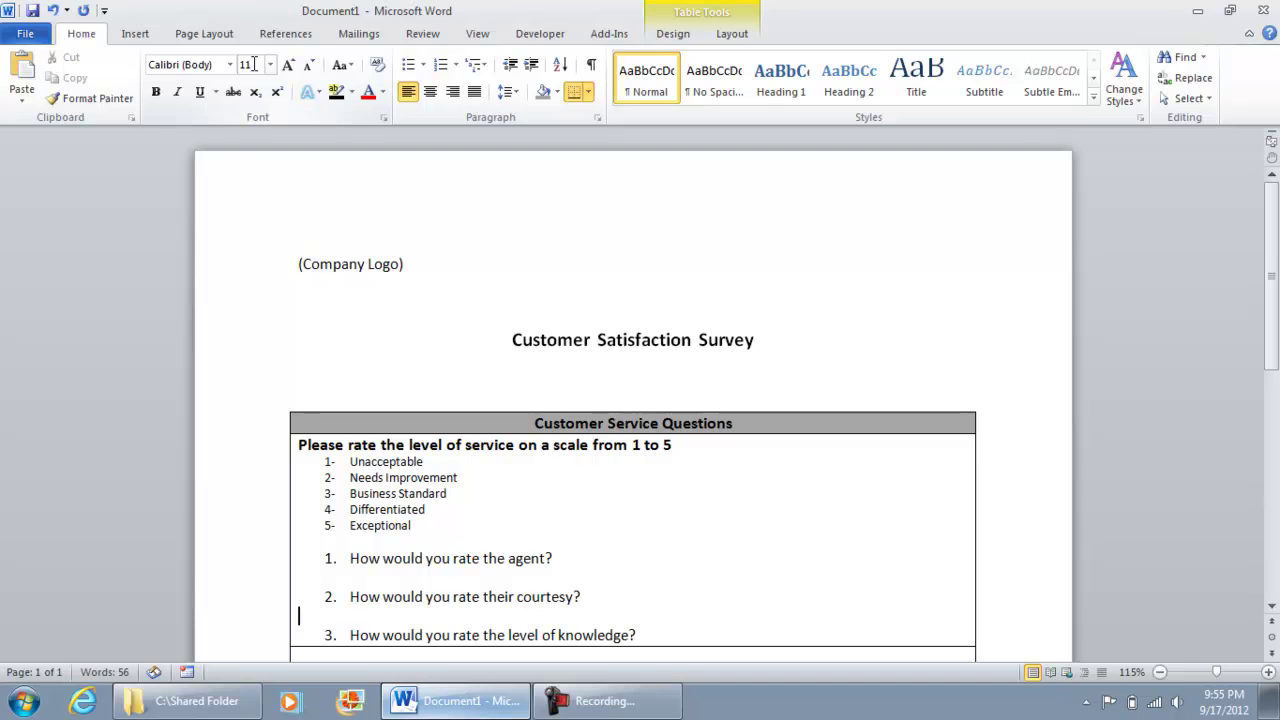
pyautogui.press('End')
pyautogui.press('Return')
pyautogui.press('BackSpace')
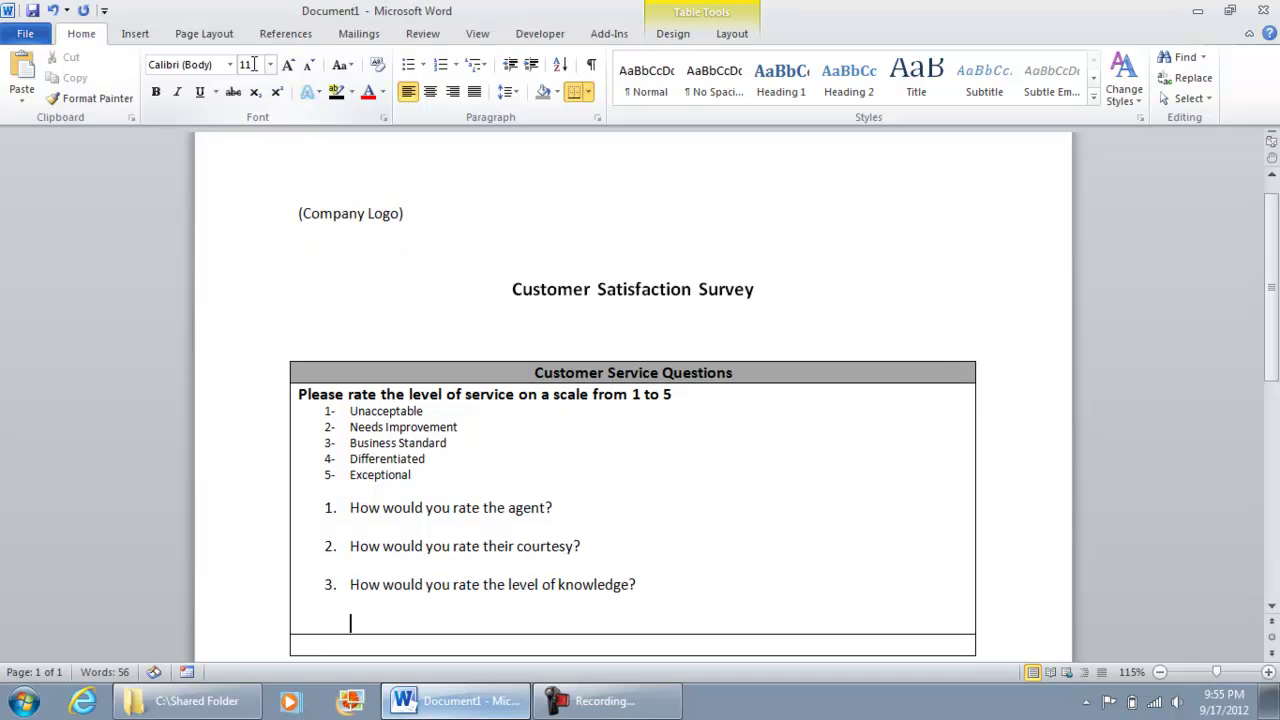
pyautogui.press('Down')
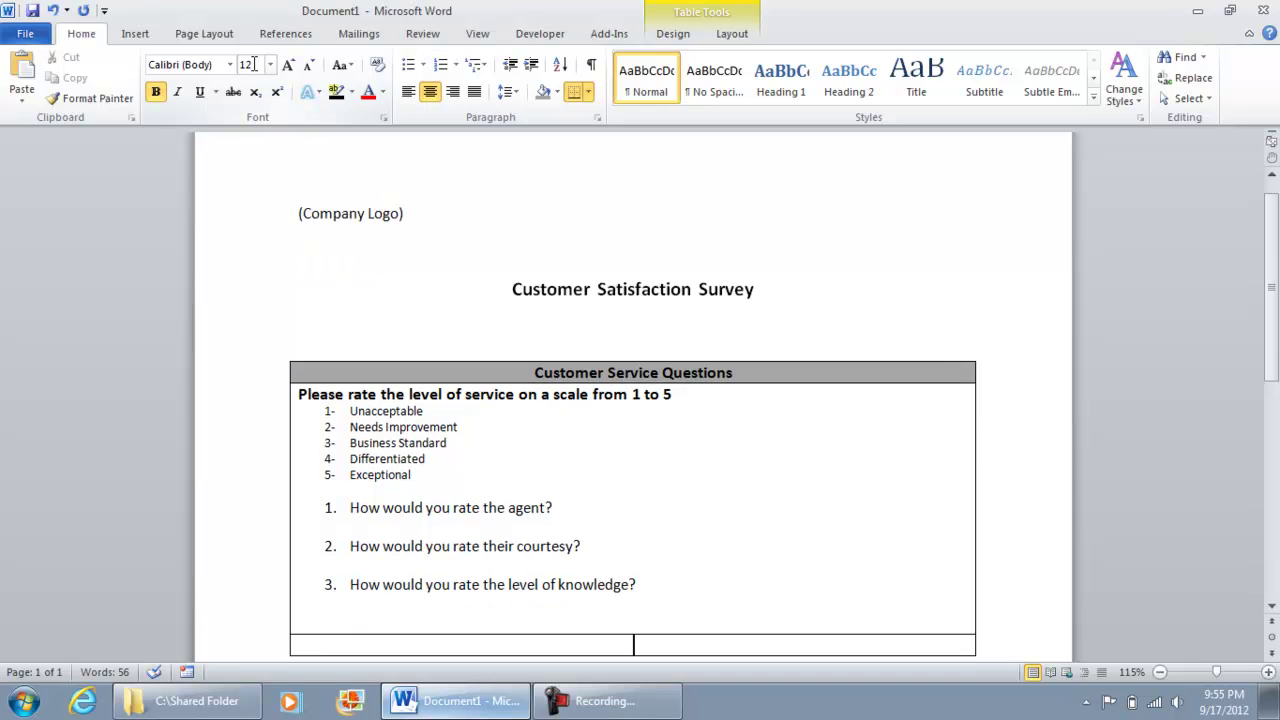
# Type a left-aligned 'Survey Statistics' label in the bottom row with an empty line below.
pyautogui.click(409, 92)
pyautogui.write('S')
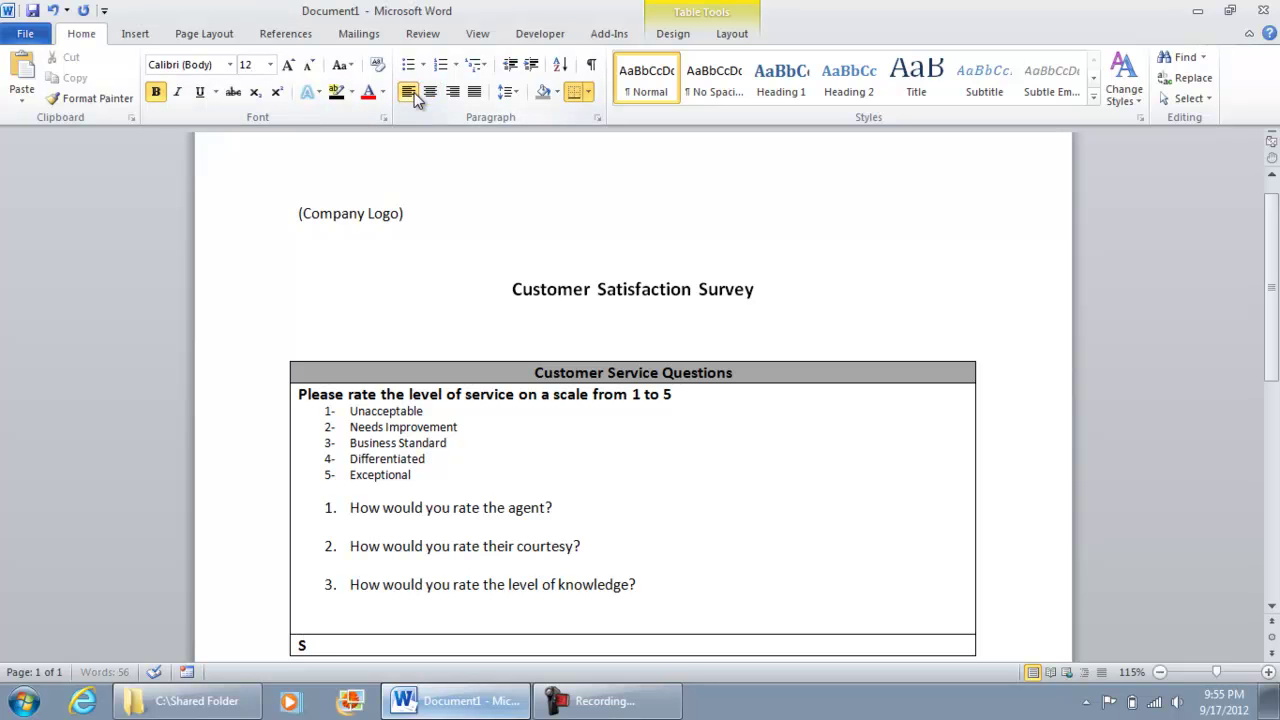
pyautogui.write('urvey Statistics')
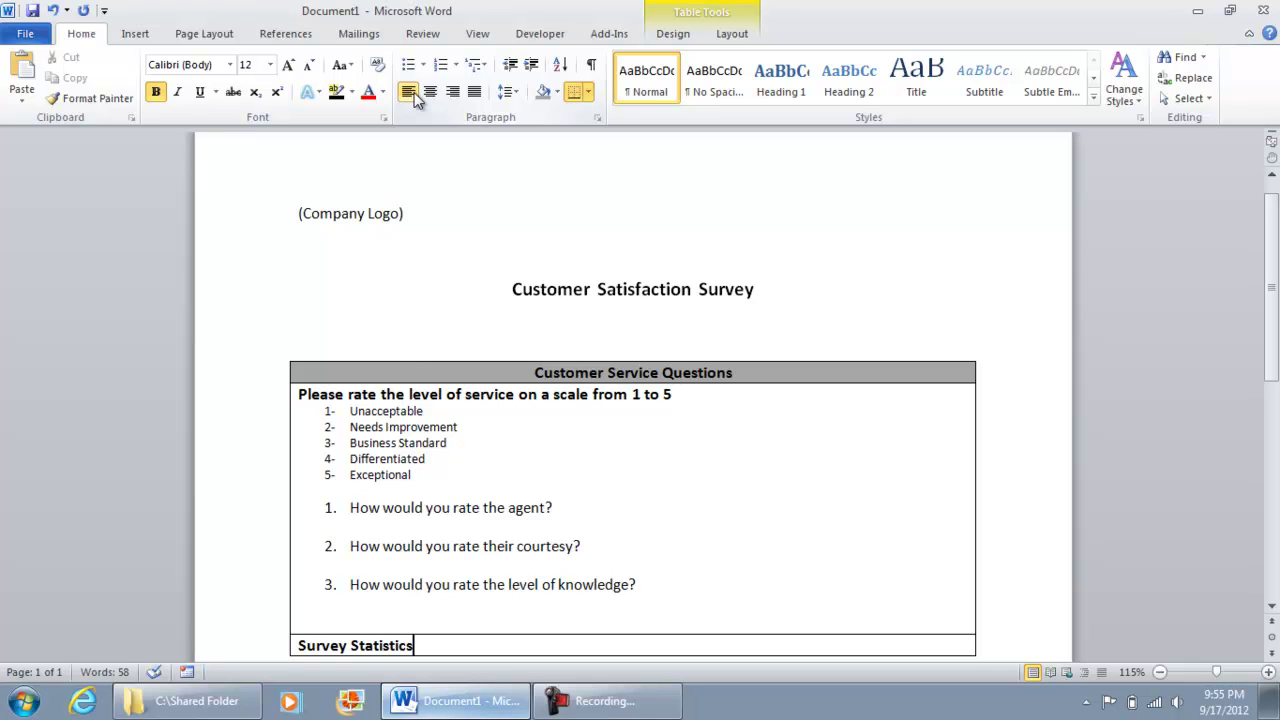
pyautogui.press('Return')
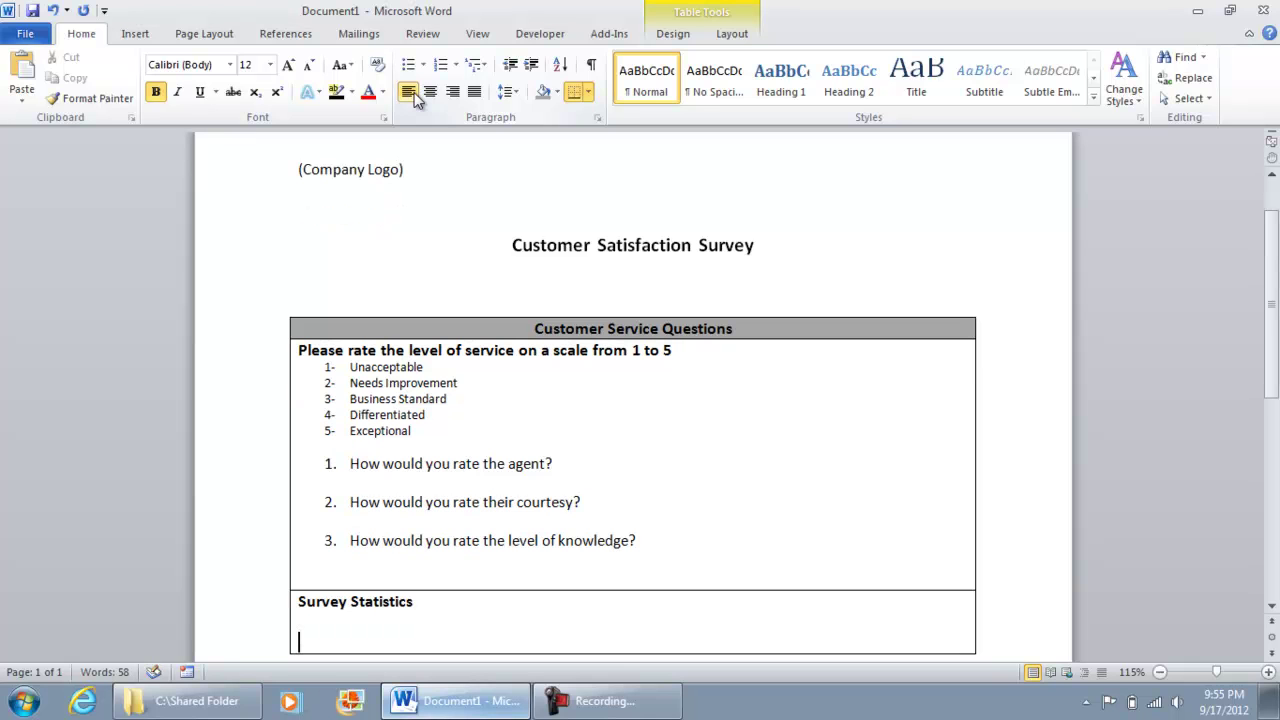
pyautogui.press('Right')
pyautogui.press('Left')
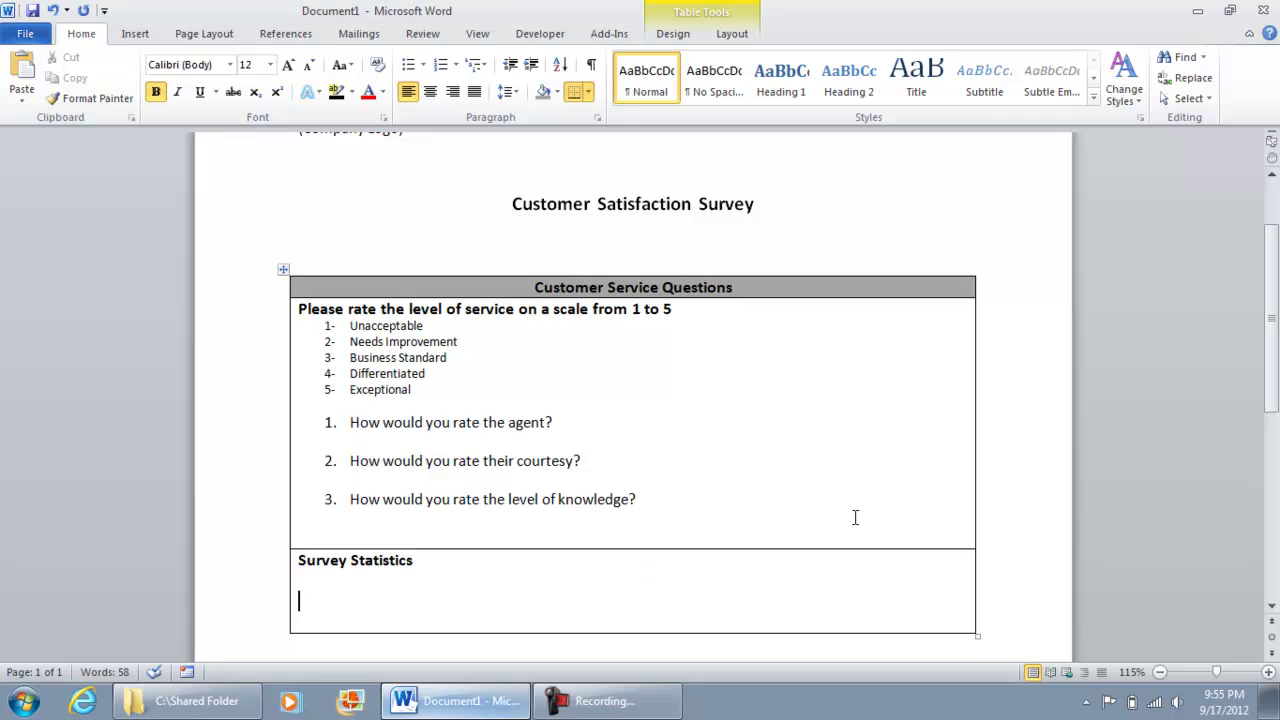
pyautogui.click(1159, 672)
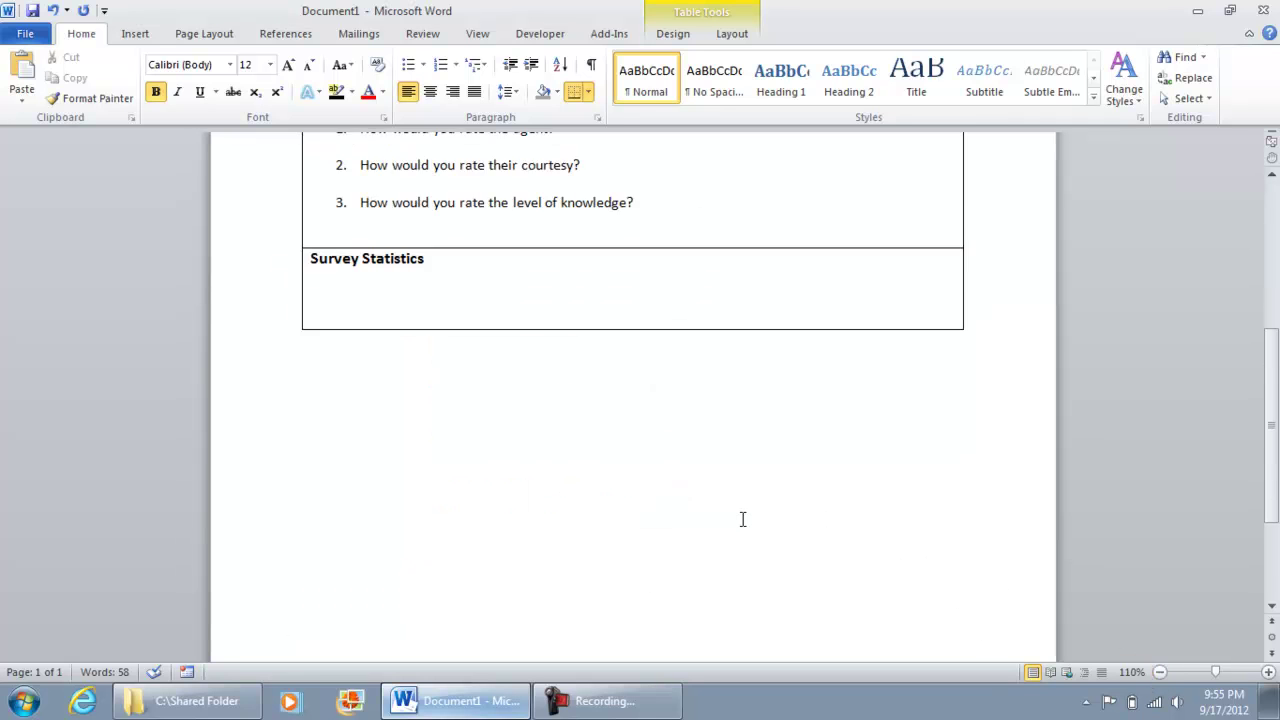
pyautogui.scroll(5, 743, 519)
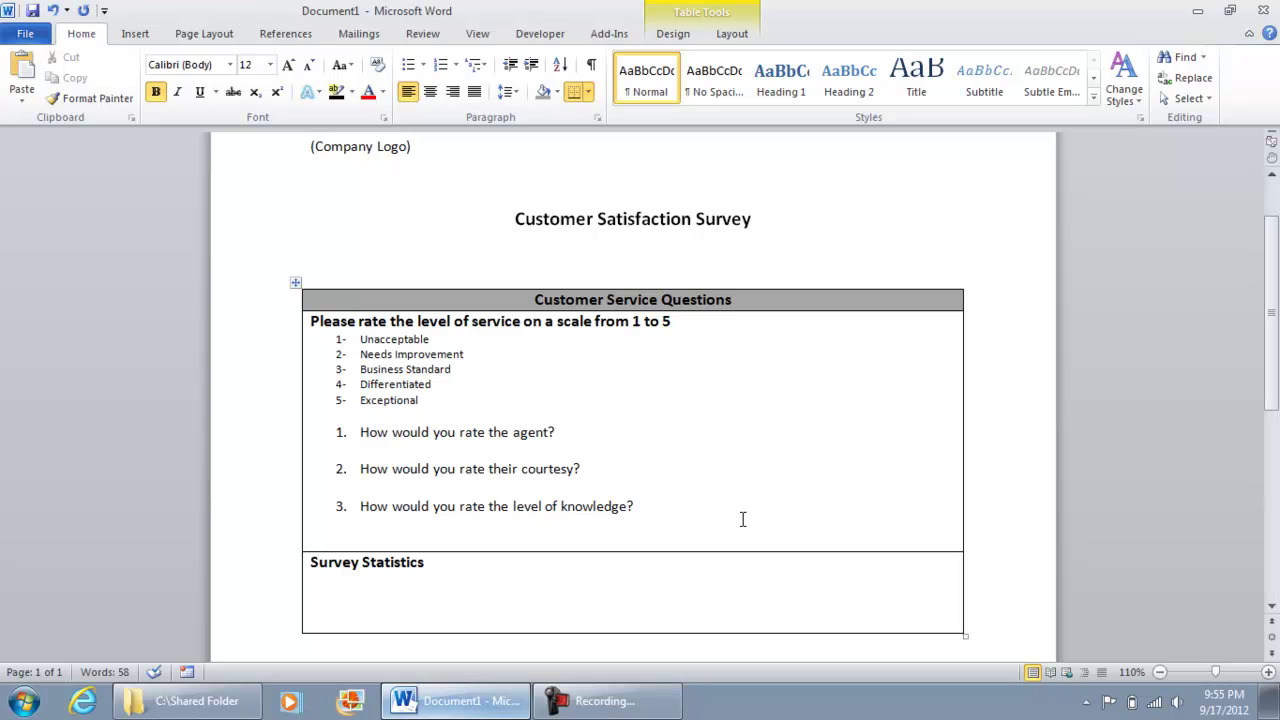